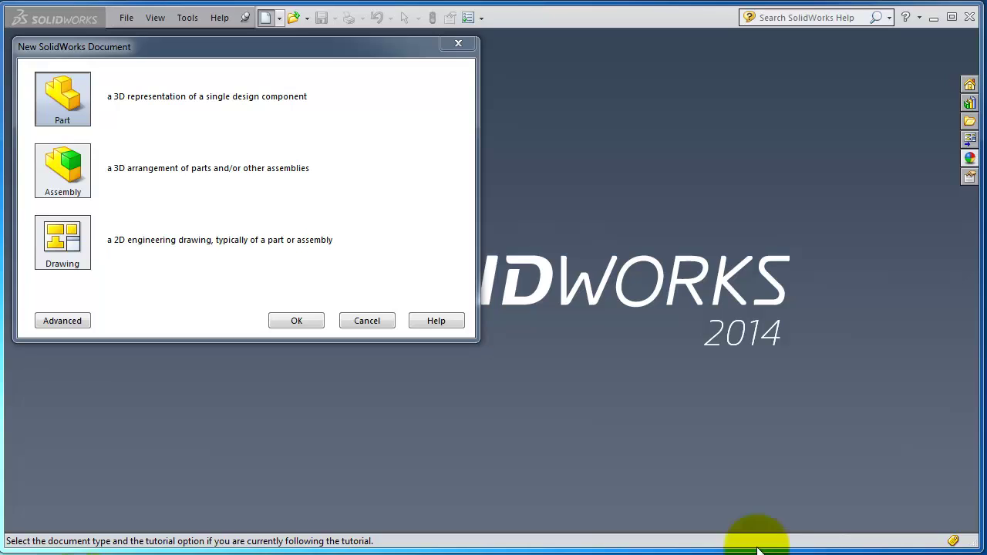
Create a new part and sketch a center rectangle on the Front Plane at the origin
{"action": "left_click", "coordinate": [306, 323]}
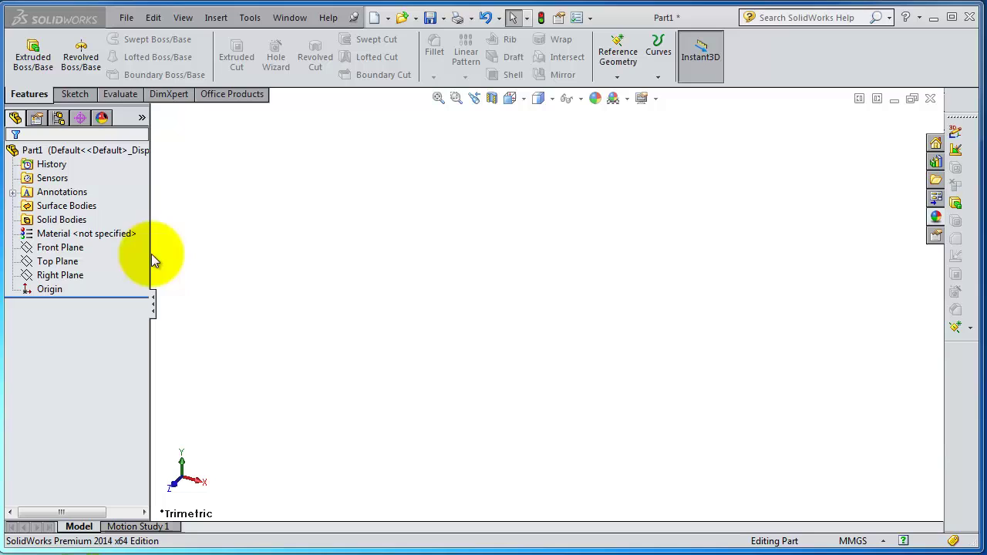
{"action": "left_click", "coordinate": [62, 248]}
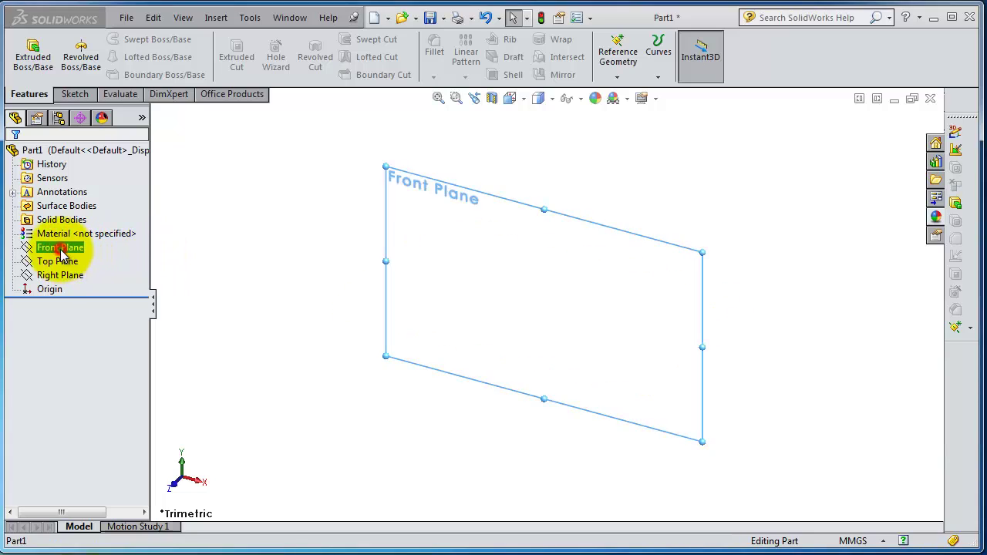
{"action": "left_click", "coordinate": [72, 231]}
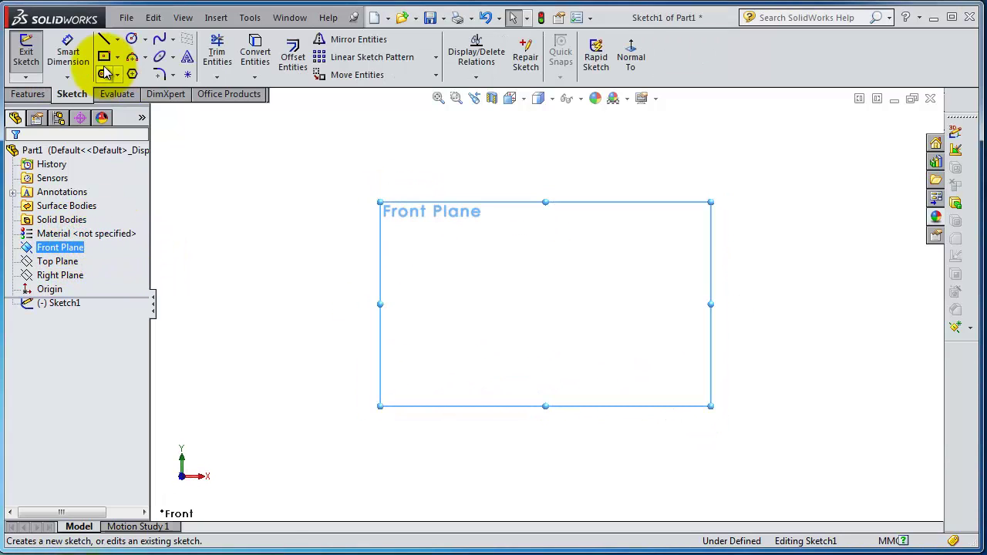
{"action": "left_click", "coordinate": [104, 56]}
{"action": "left_click", "coordinate": [546, 303]}
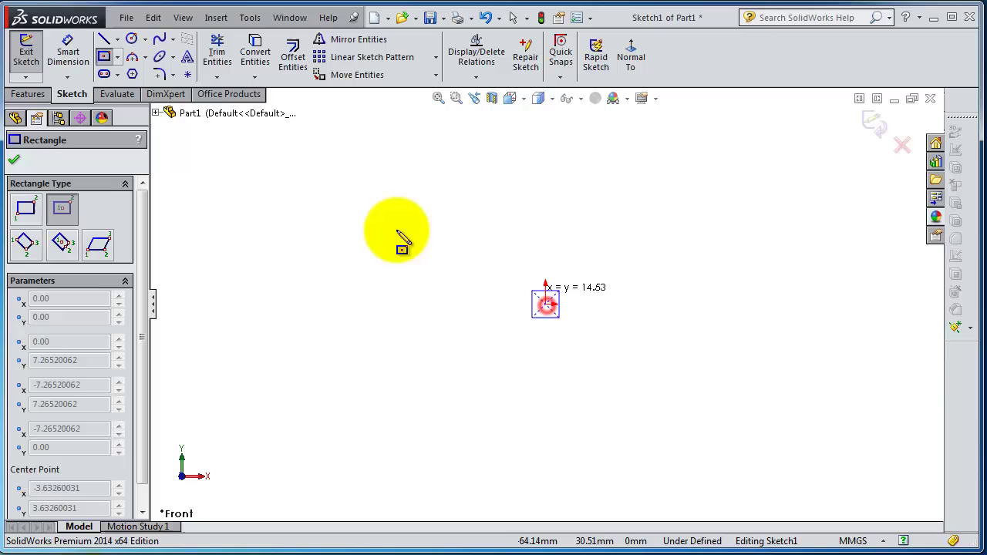
{"action": "left_click", "coordinate": [392, 202]}
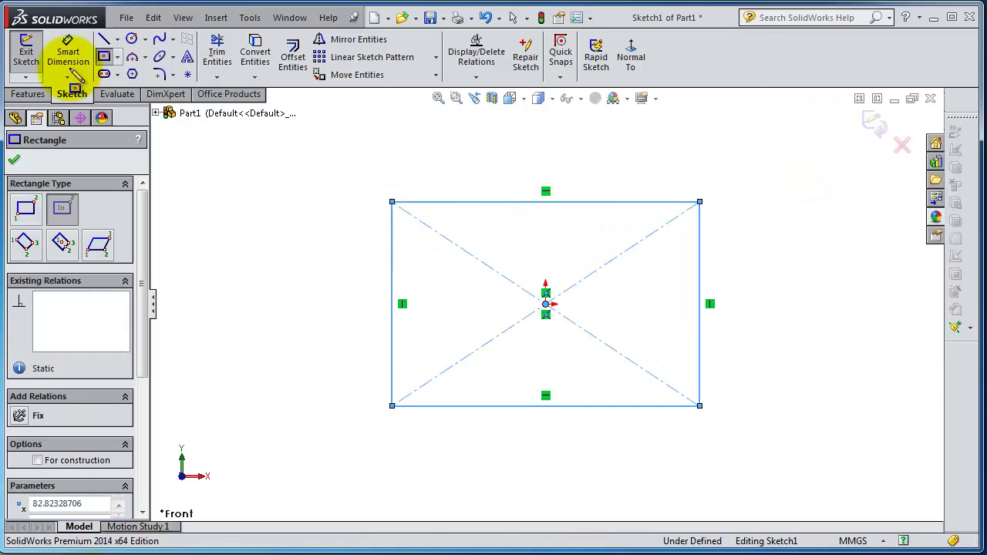
Extrude the rectangle 122 mm into a solid block, Boss-Extrude1
{"action": "left_click", "coordinate": [23, 94]}
{"action": "left_click", "coordinate": [32, 53]}
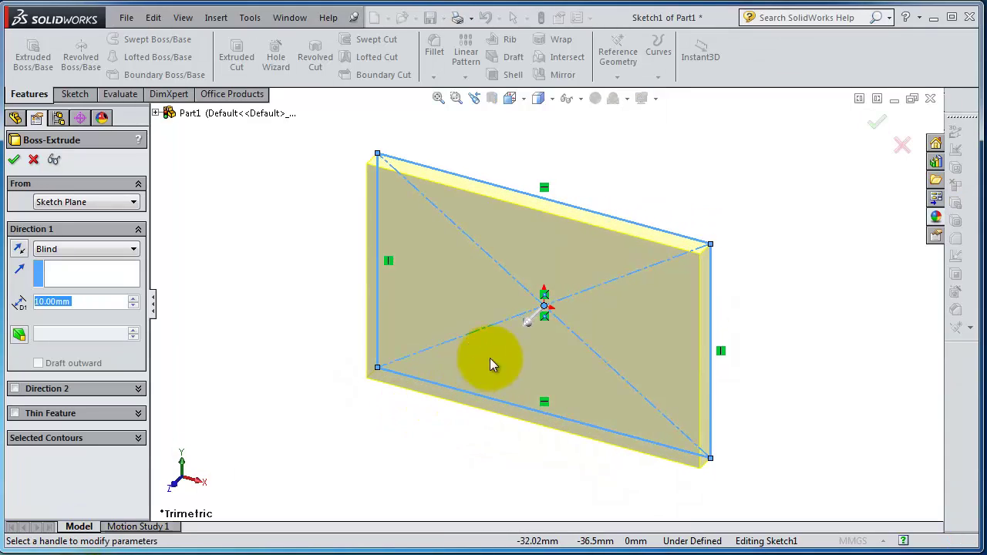
{"action": "left_click", "coordinate": [524, 324]}
{"action": "left_click", "coordinate": [315, 406]}
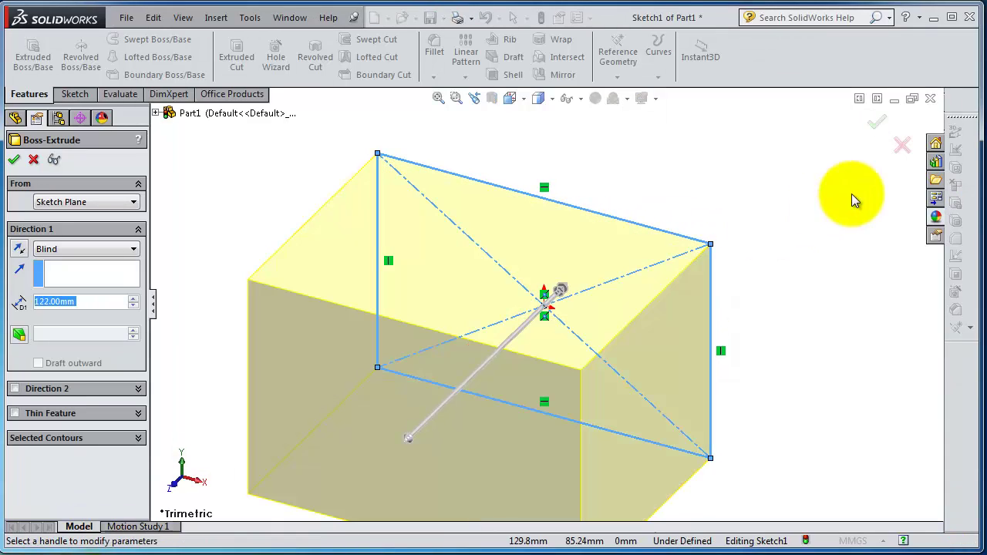
{"action": "left_click", "coordinate": [877, 123]}
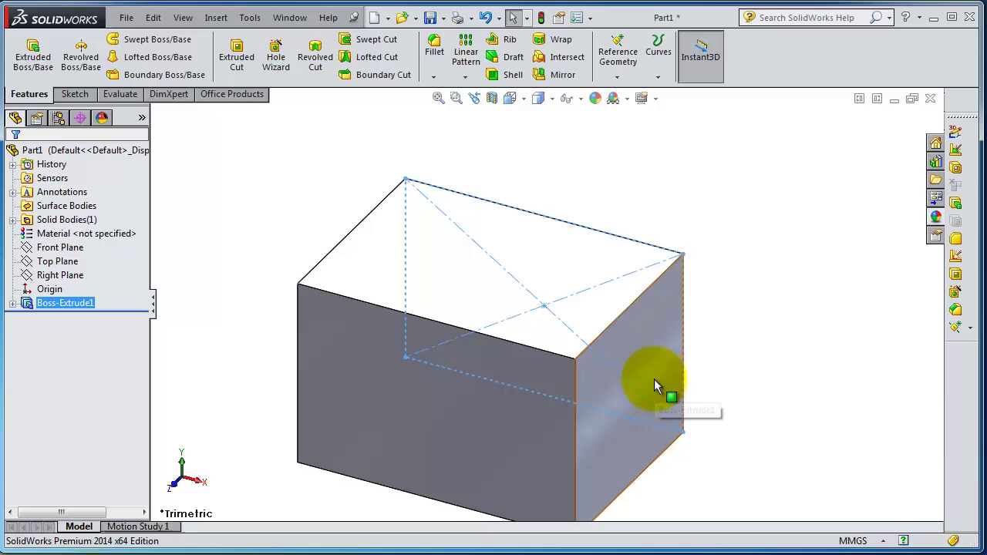
Start an angle-distance chamfer at 10 mm and select its angle value for editing
{"action": "left_click", "coordinate": [692, 362]}
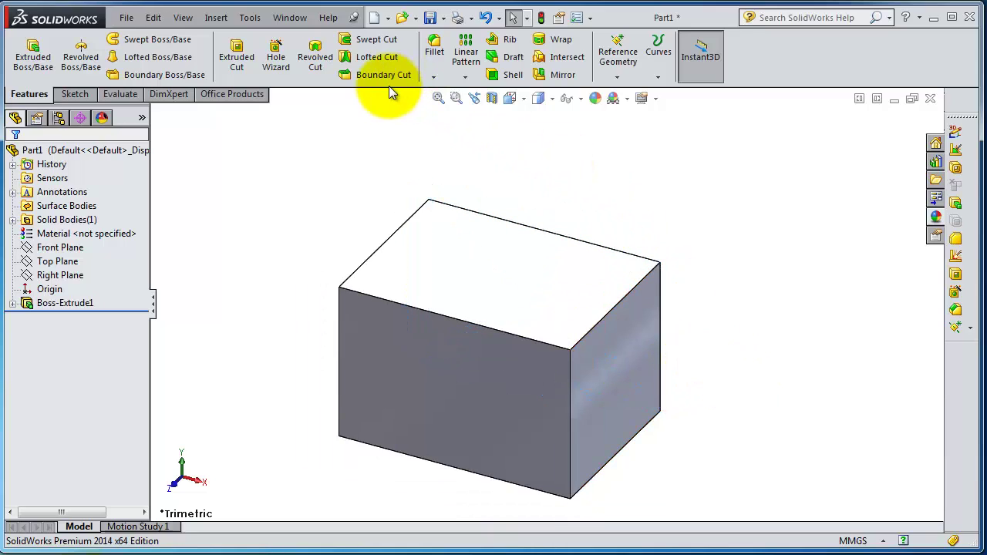
{"action": "left_click", "coordinate": [432, 80]}
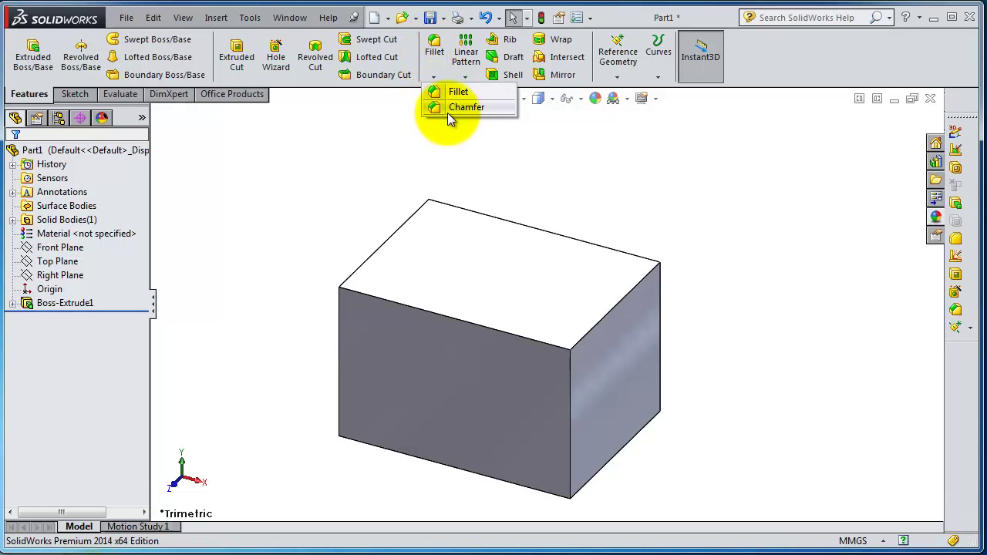
{"action": "left_click", "coordinate": [450, 108]}
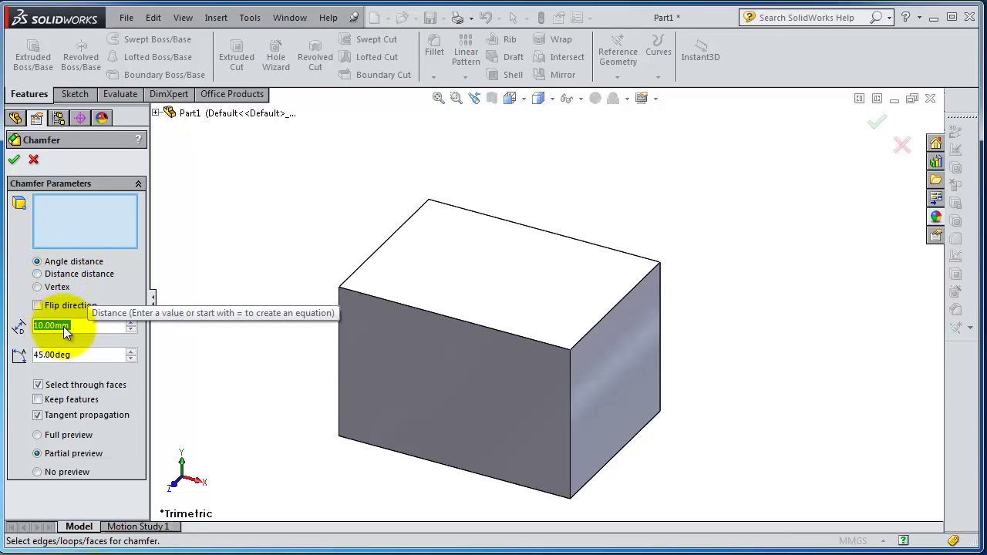
{"action": "left_click", "coordinate": [77, 355]}
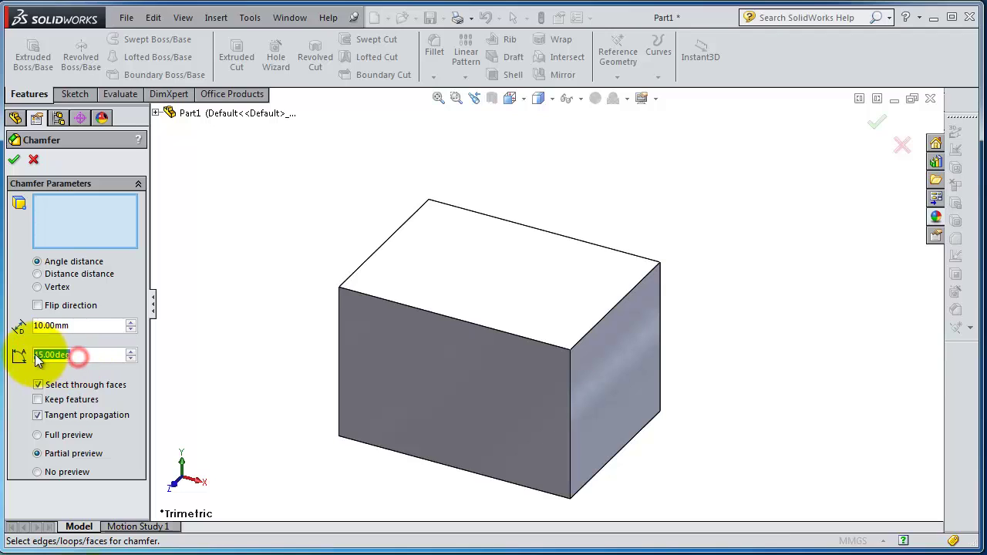
Enter a 30° chamfer angle and pick the block's top front edge to preview it
{"action": "type", "text": "30"}
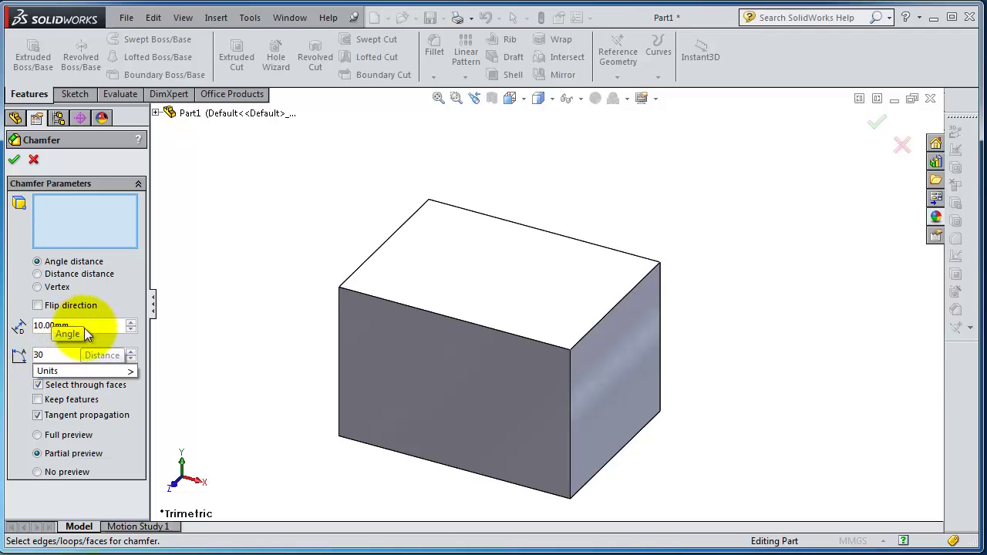
{"action": "left_click", "coordinate": [419, 311]}
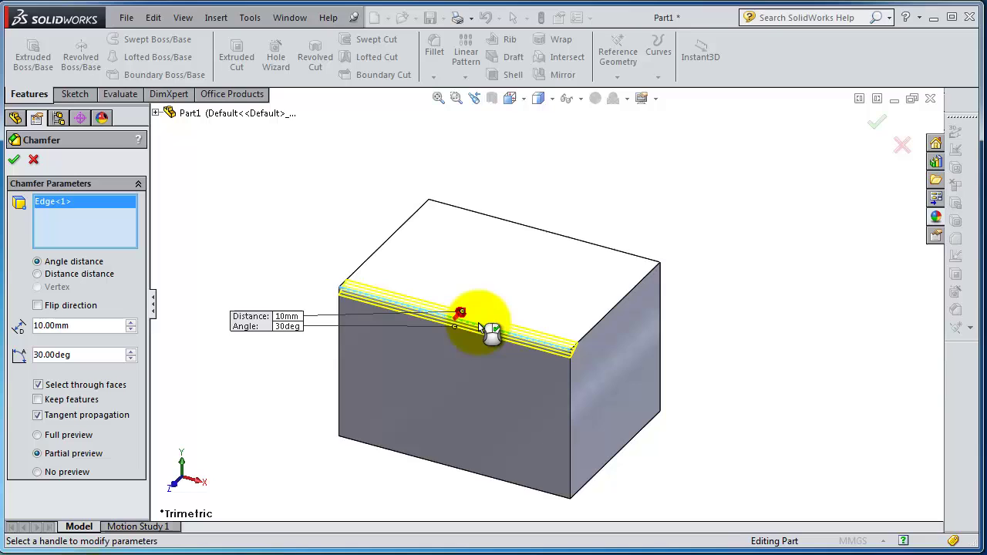
{"action": "middle_click_drag", "start_coordinate": [704, 374], "coordinate": [638, 381]}
{"action": "scroll", "coordinate": [458, 335], "scroll_direction": "down", "scroll_amount": 3}
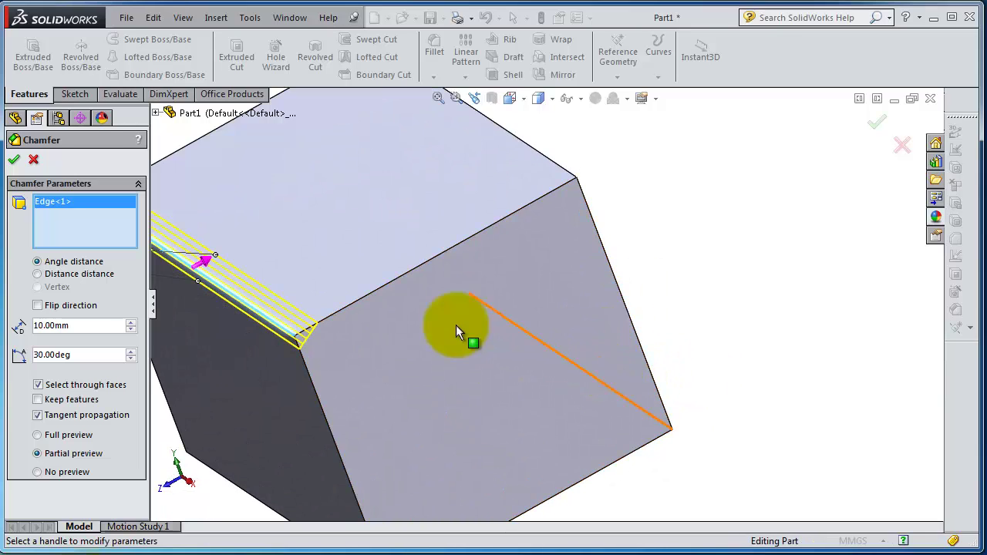
{"action": "scroll", "coordinate": [309, 282], "scroll_direction": "up", "scroll_amount": 3}
{"action": "scroll", "coordinate": [294, 297], "scroll_direction": "down", "scroll_amount": 4}
{"action": "scroll", "coordinate": [256, 301], "scroll_direction": "up", "scroll_amount": 3}
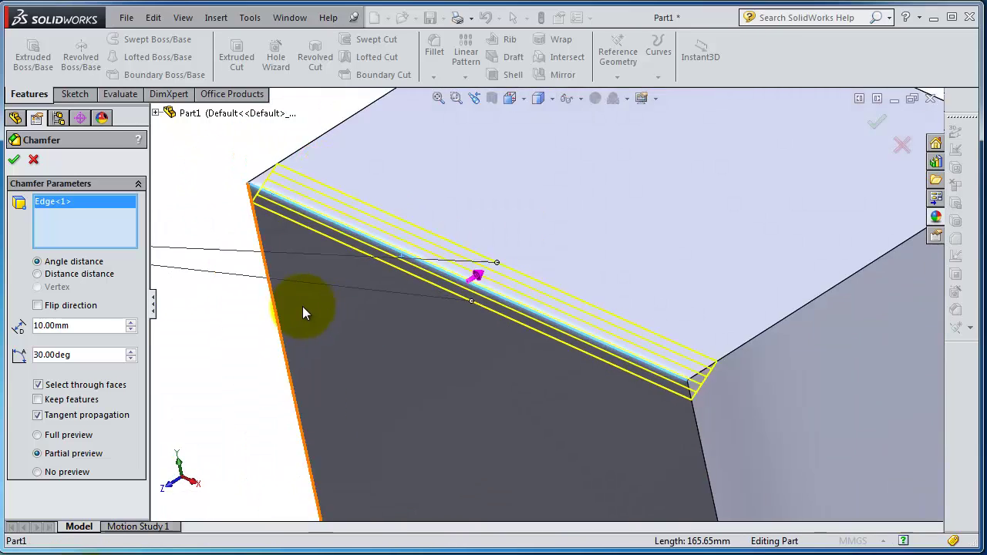
{"action": "scroll", "coordinate": [612, 326], "scroll_direction": "up", "scroll_amount": 3}
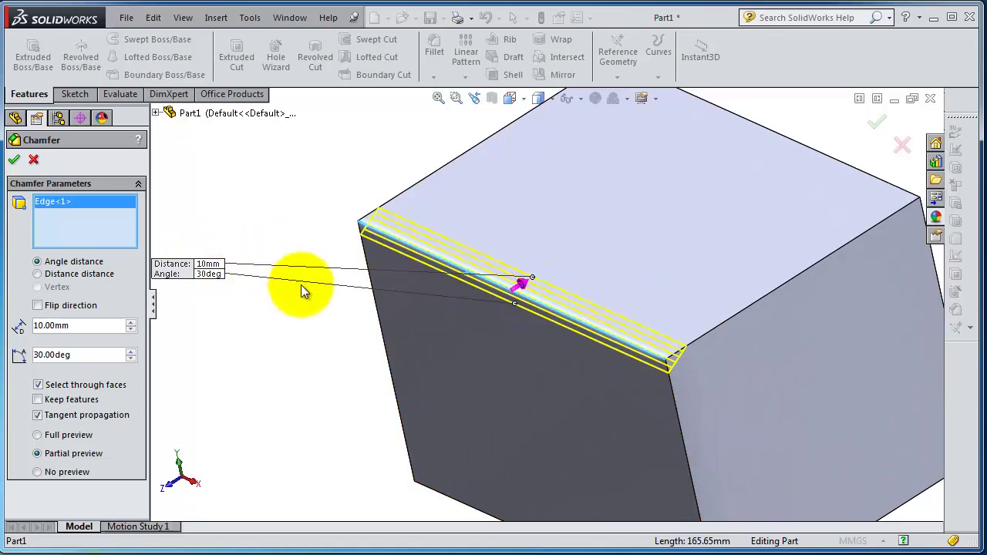
{"action": "scroll", "coordinate": [493, 300], "scroll_direction": "down", "scroll_amount": 2}
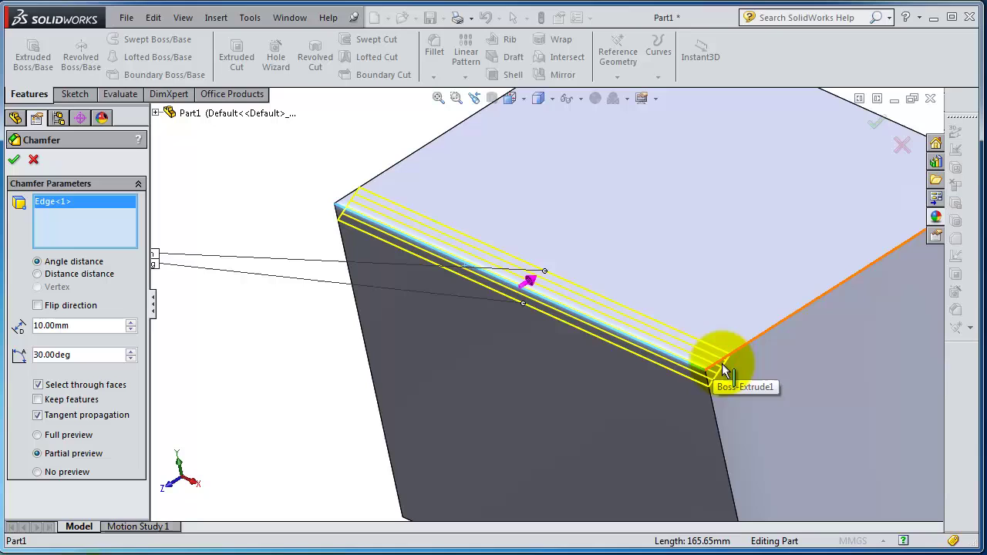
{"action": "scroll", "coordinate": [679, 372], "scroll_direction": "up", "scroll_amount": 3}
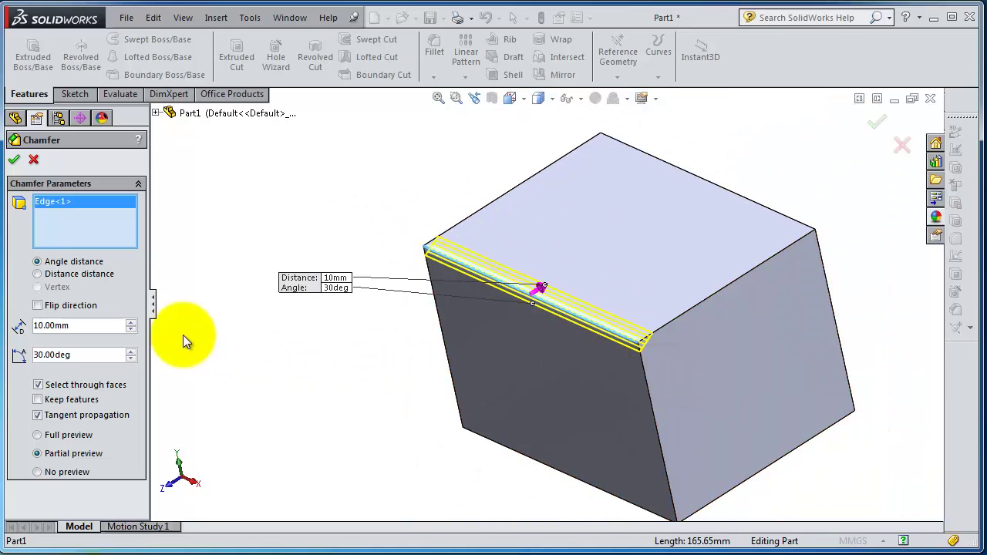
Change the angle to 60°, reselect the top front edge, and accept Chamfer1 at 10 mm × 60°
{"action": "left_click_drag", "start_coordinate": [87, 351], "coordinate": [31, 352]}
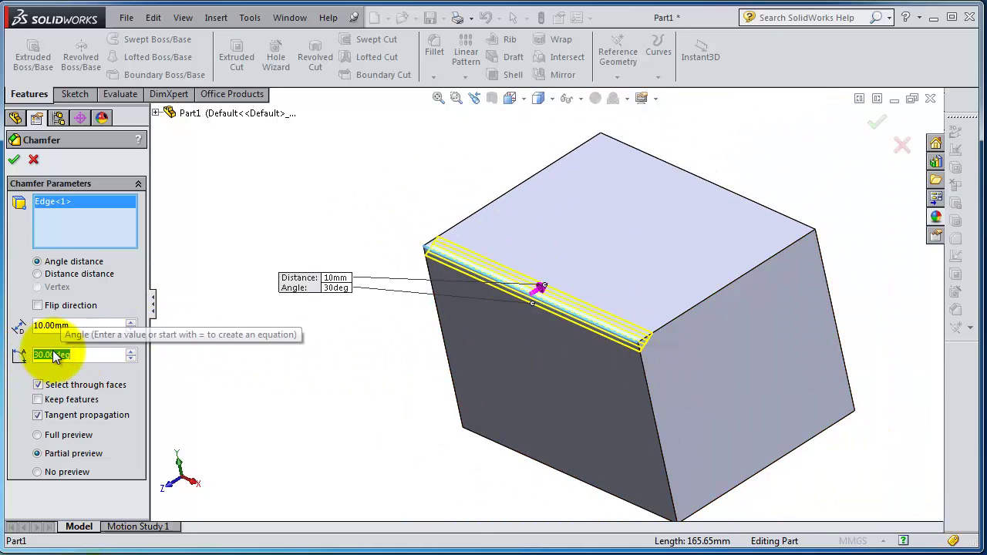
{"action": "type", "text": "6"}
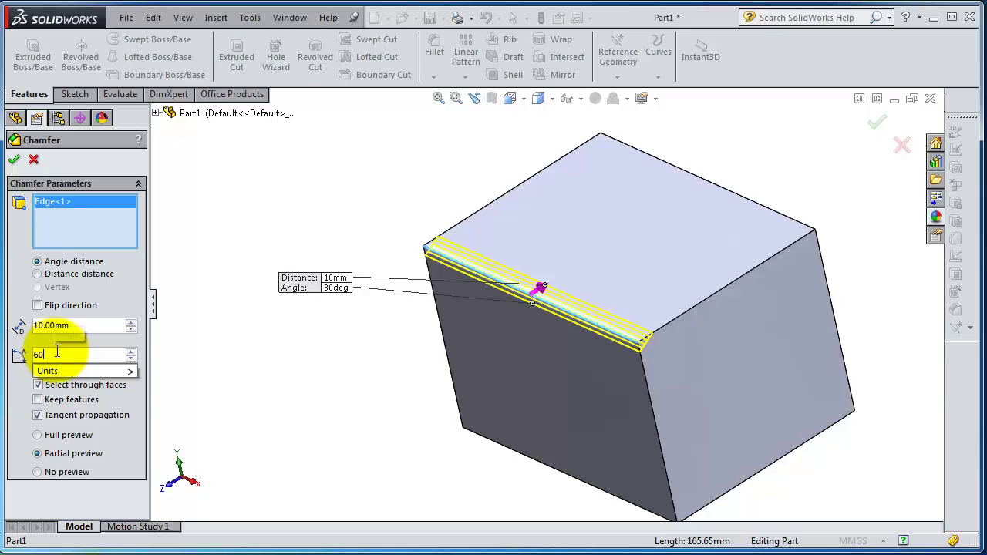
{"action": "type", "text": "0"}
{"action": "left_click", "coordinate": [580, 318]}
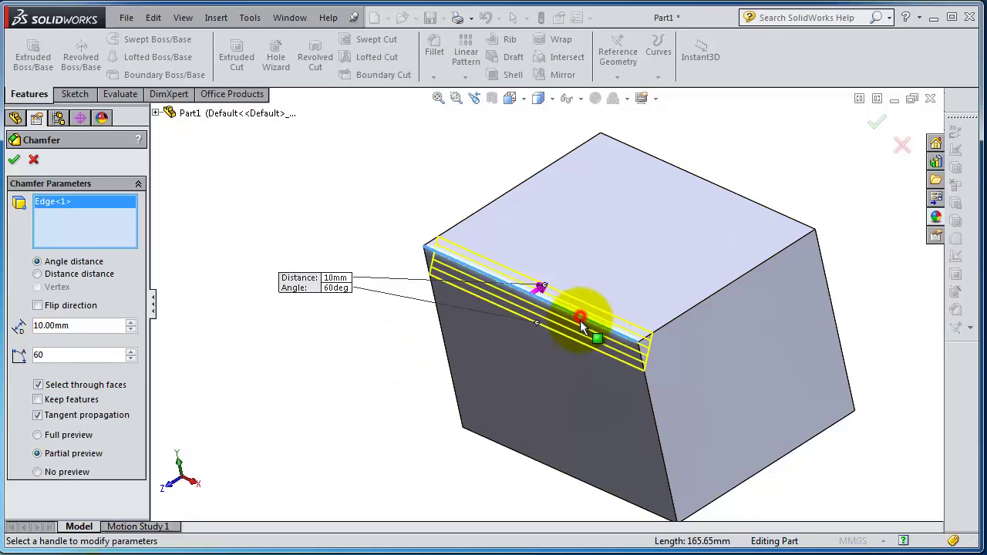
{"action": "left_click", "coordinate": [593, 324]}
{"action": "scroll", "coordinate": [644, 347], "scroll_direction": "down", "scroll_amount": 3}
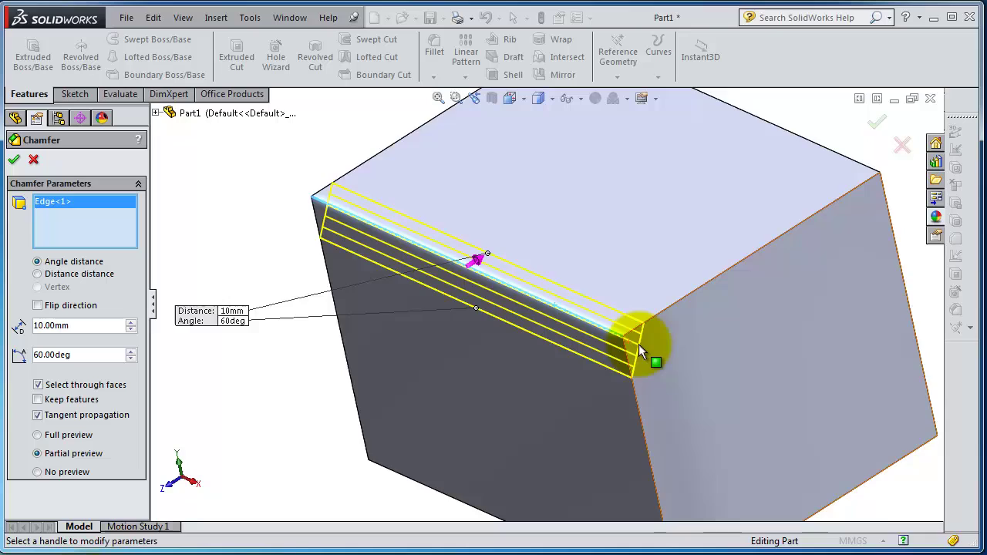
{"action": "scroll", "coordinate": [638, 345], "scroll_direction": "down", "scroll_amount": 2}
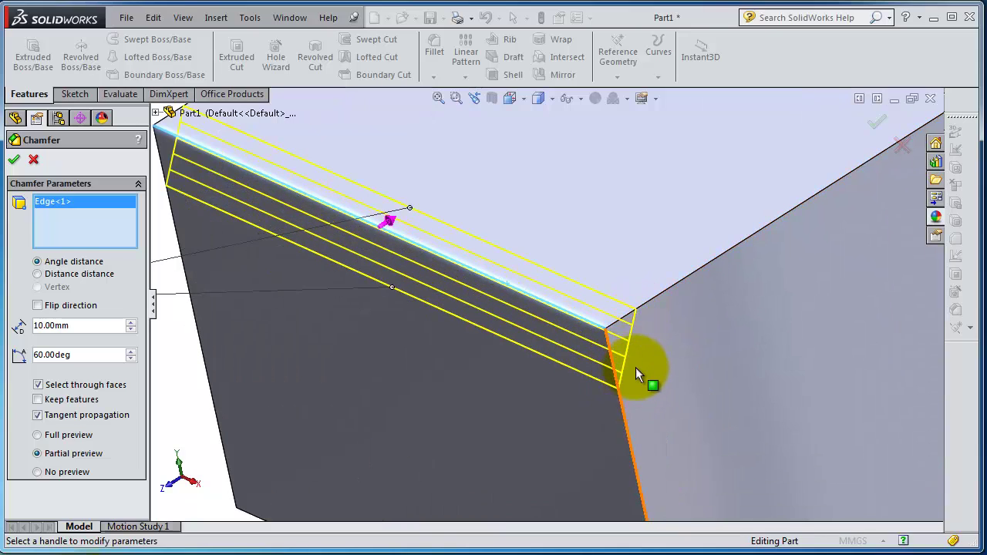
{"action": "scroll", "coordinate": [476, 274], "scroll_direction": "up", "scroll_amount": 1}
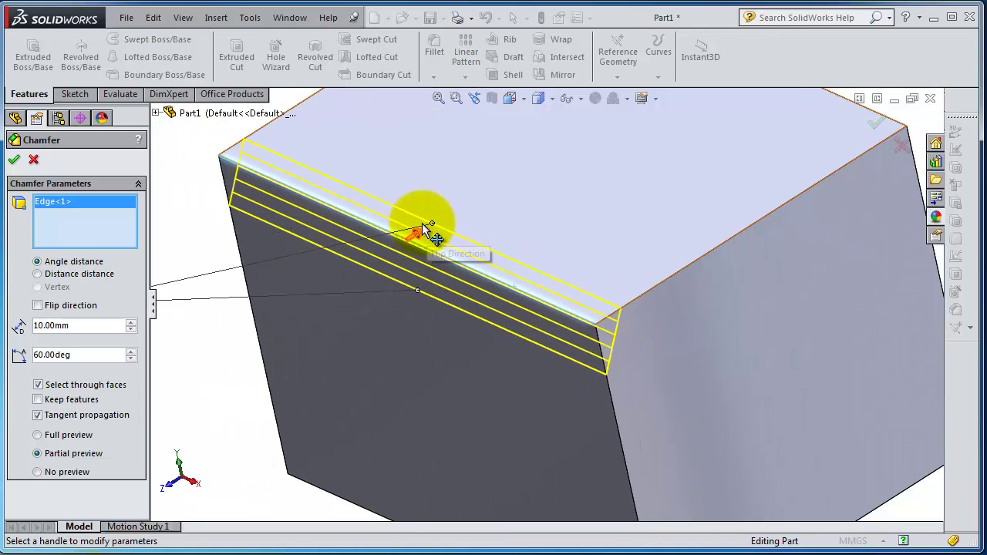
{"action": "left_click", "coordinate": [14, 163]}
{"action": "middle_click_drag", "start_coordinate": [404, 238], "coordinate": [591, 286]}
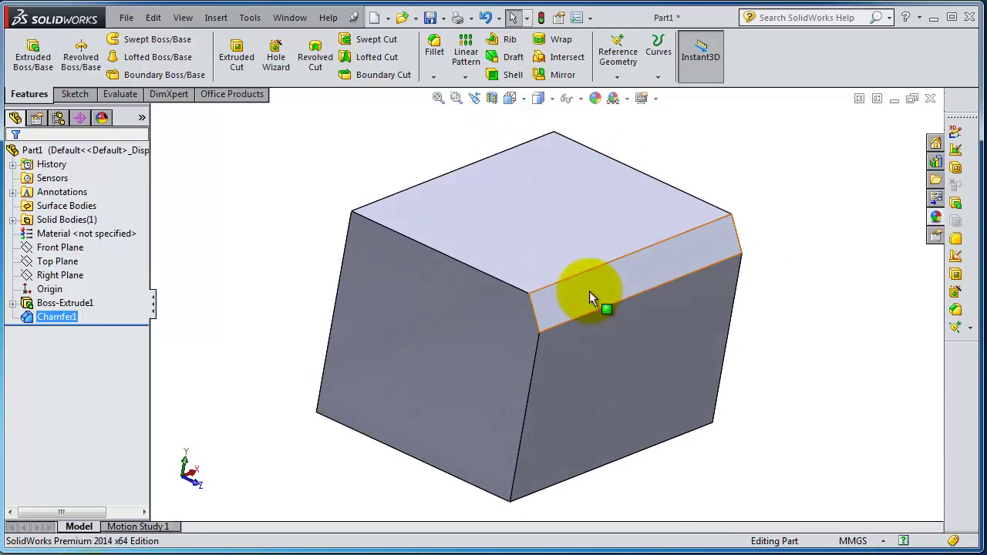
{"action": "scroll", "coordinate": [591, 286], "scroll_direction": "down", "scroll_amount": 2}
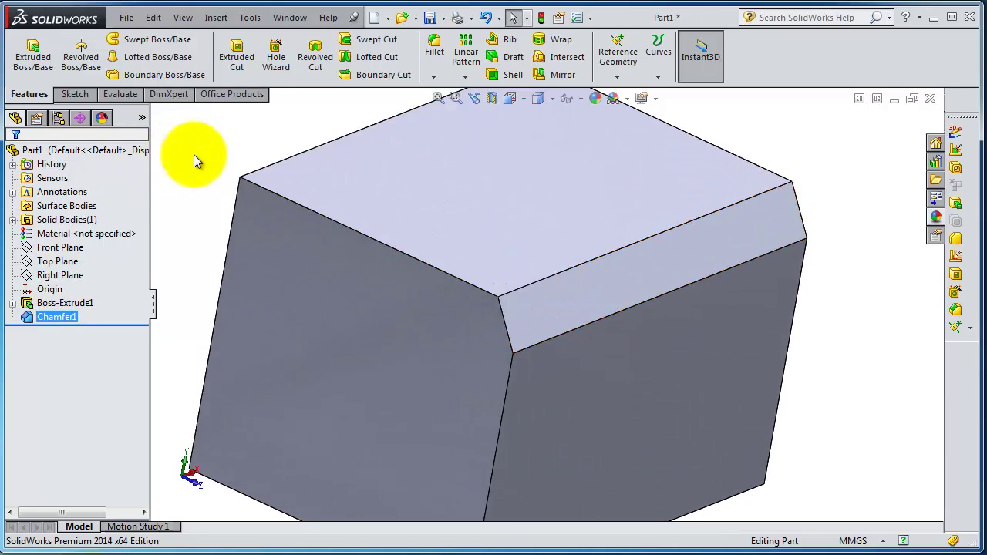
Start a distance-distance chamfer with a first distance of 5 mm
{"action": "left_click", "coordinate": [437, 77]}
{"action": "left_click", "coordinate": [444, 107]}
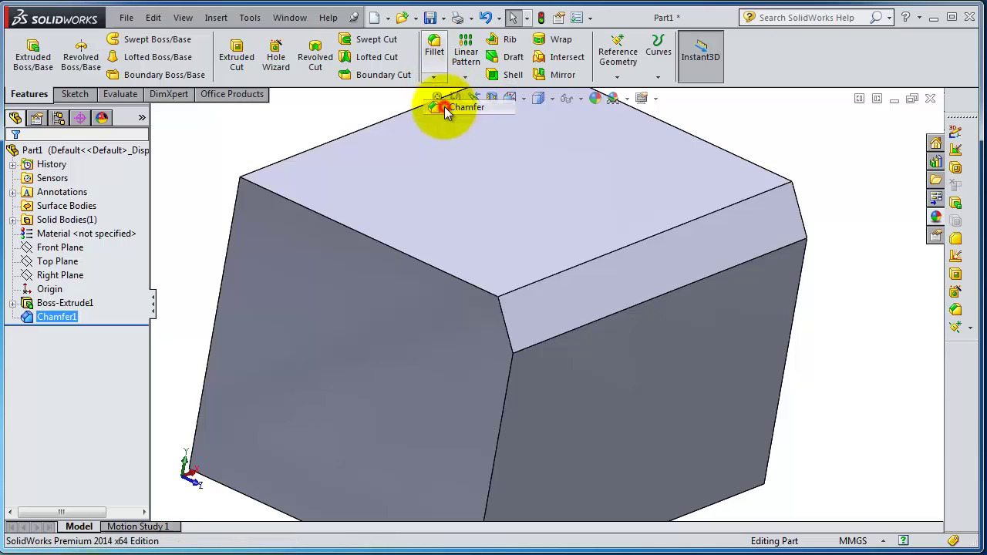
{"action": "left_click", "coordinate": [39, 275]}
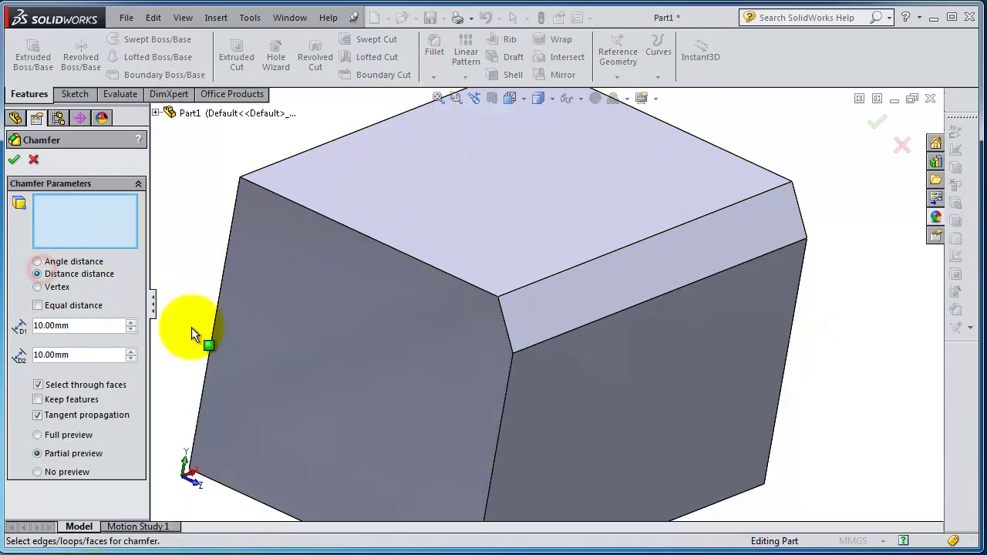
{"action": "left_click_drag", "start_coordinate": [93, 324], "coordinate": [33, 327]}
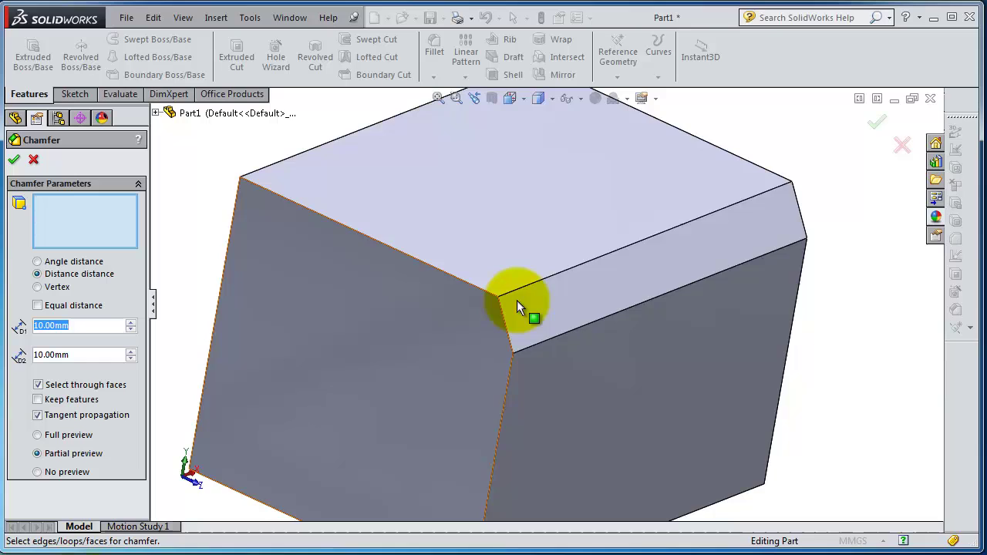
{"action": "middle_click_drag", "start_coordinate": [386, 302], "coordinate": [448, 401]}
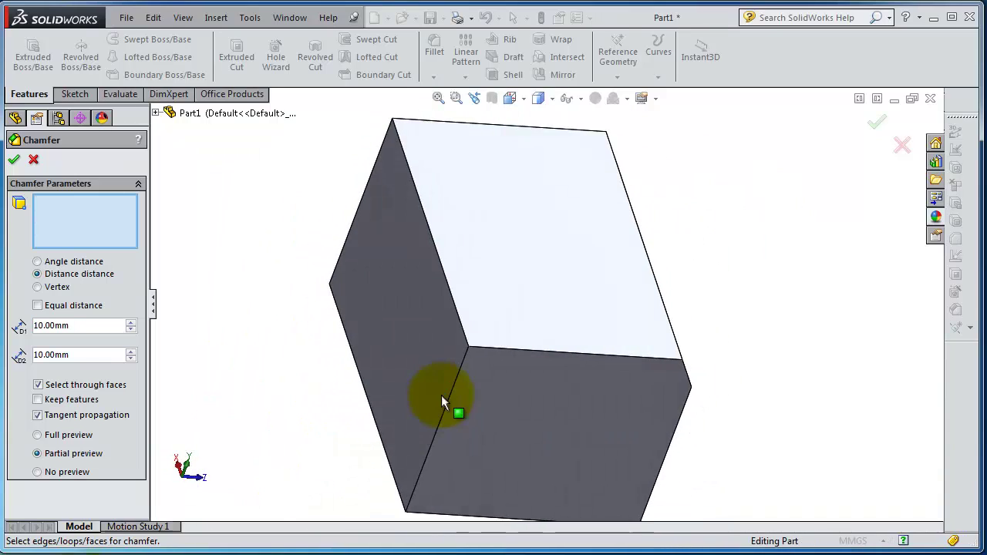
{"action": "scroll", "coordinate": [456, 308], "scroll_direction": "down", "scroll_amount": 3}
{"action": "middle_click_drag", "start_coordinate": [435, 300], "coordinate": [417, 304]}
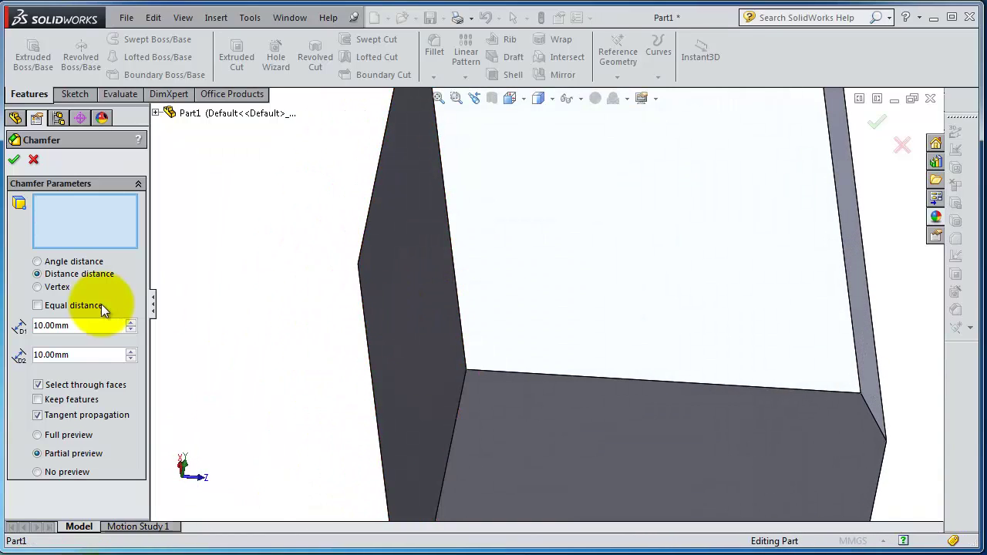
{"action": "left_click_drag", "start_coordinate": [77, 326], "coordinate": [44, 324]}
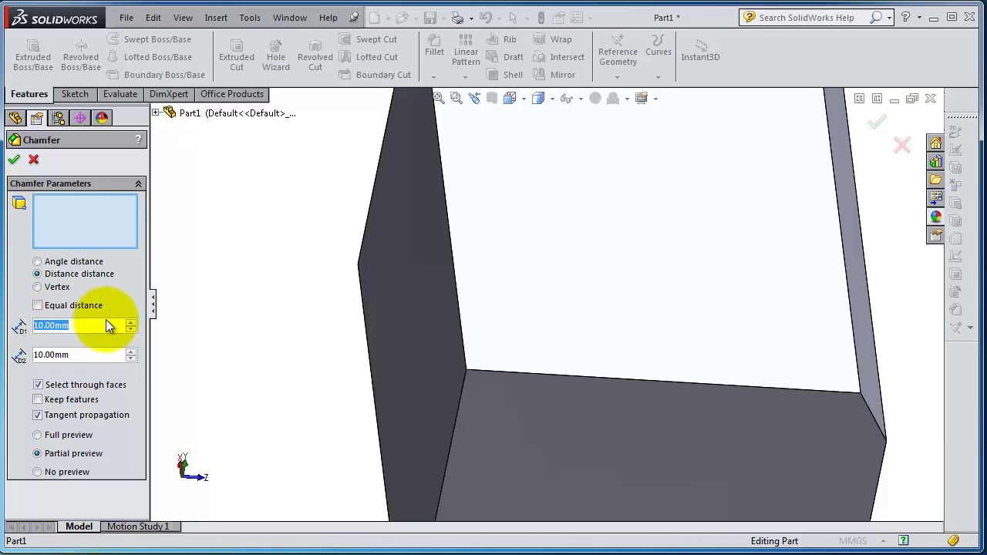
{"action": "type", "text": "5"}
{"action": "left_click", "coordinate": [20, 340]}
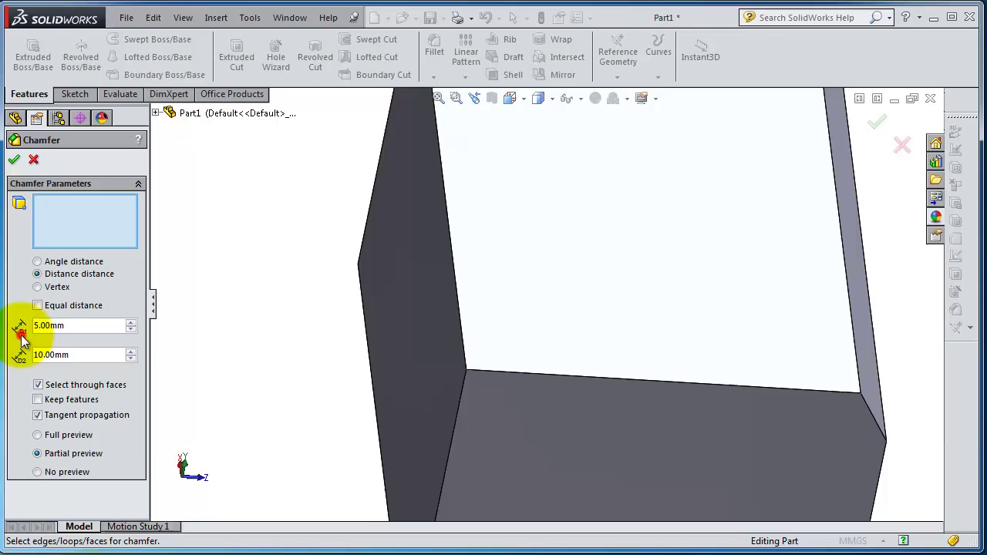
Pick the target block edge and inspect the chamfer preview
{"action": "middle_click_drag", "start_coordinate": [435, 305], "coordinate": [461, 303]}
{"action": "left_click", "coordinate": [461, 303]}
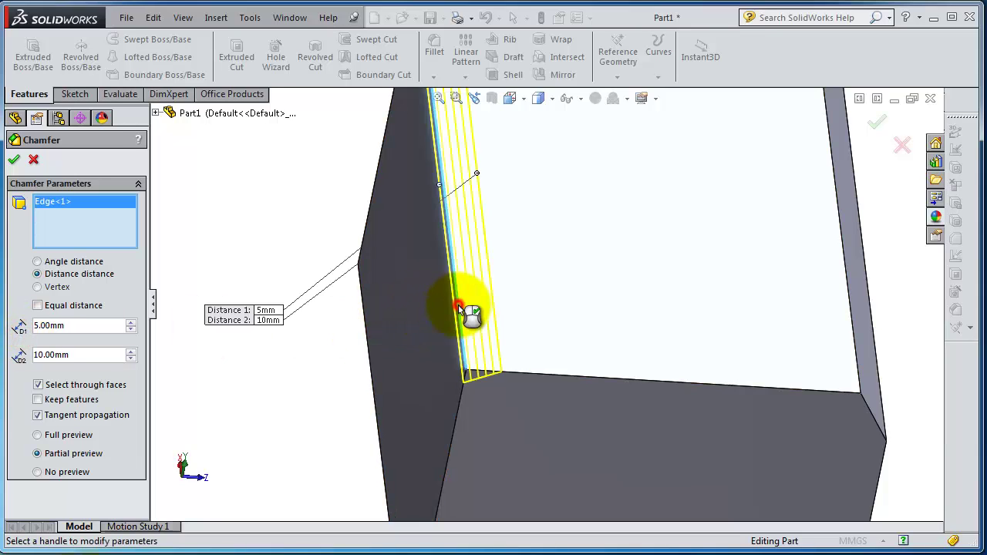
{"action": "middle_click_drag", "start_coordinate": [511, 347], "coordinate": [510, 324]}
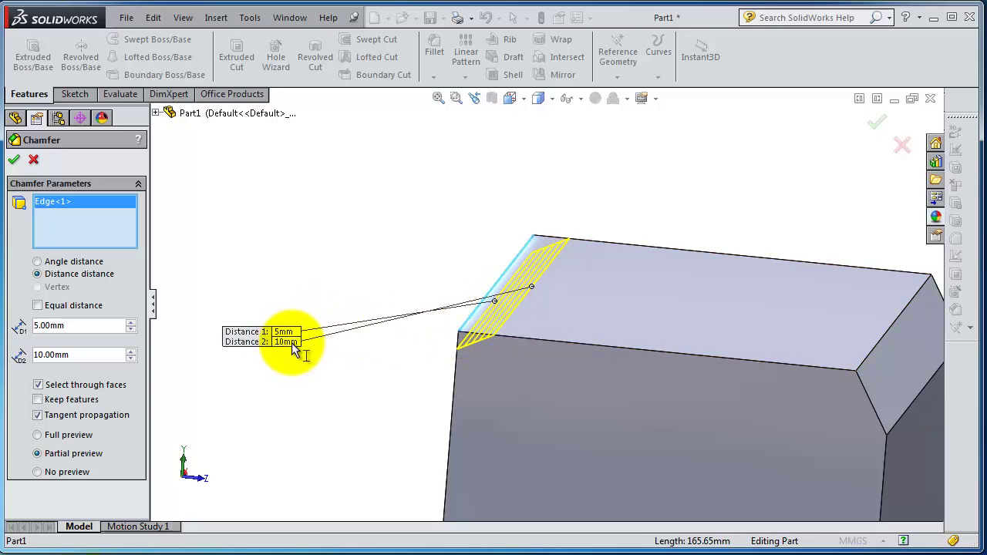
{"action": "middle_click_drag", "start_coordinate": [473, 326], "coordinate": [540, 347]}
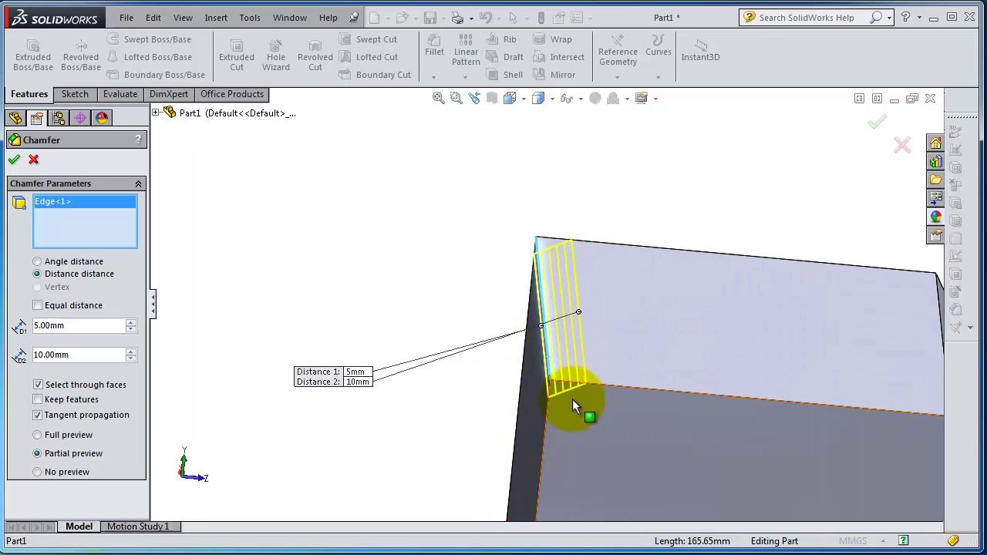
{"action": "scroll", "coordinate": [661, 353], "scroll_direction": "up", "scroll_amount": 2}
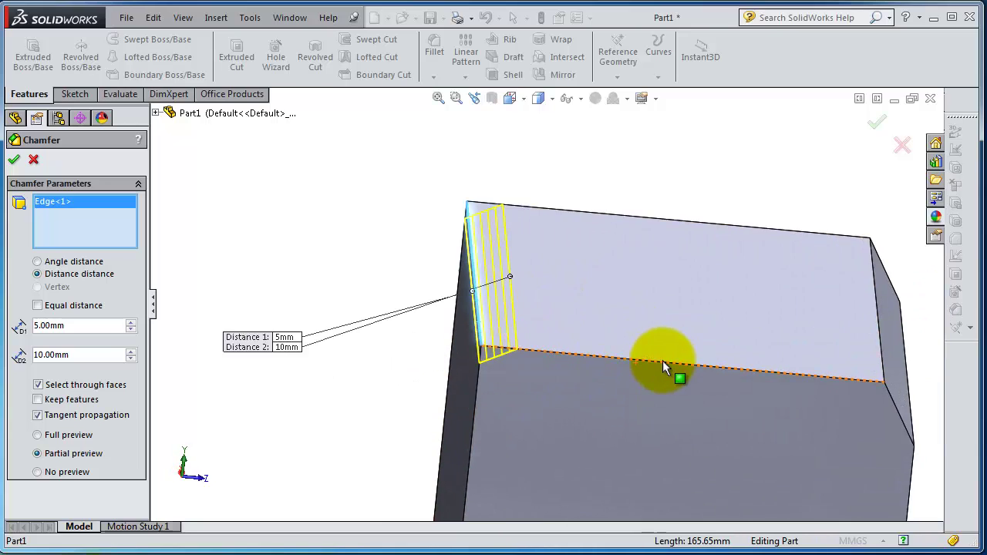
{"action": "scroll", "coordinate": [535, 260], "scroll_direction": "down", "scroll_amount": 4}
{"action": "middle_click_drag", "start_coordinate": [342, 213], "coordinate": [316, 269]}
{"action": "scroll", "coordinate": [398, 313], "scroll_direction": "down", "scroll_amount": 3}
{"action": "scroll", "coordinate": [398, 314], "scroll_direction": "up", "scroll_amount": 2}
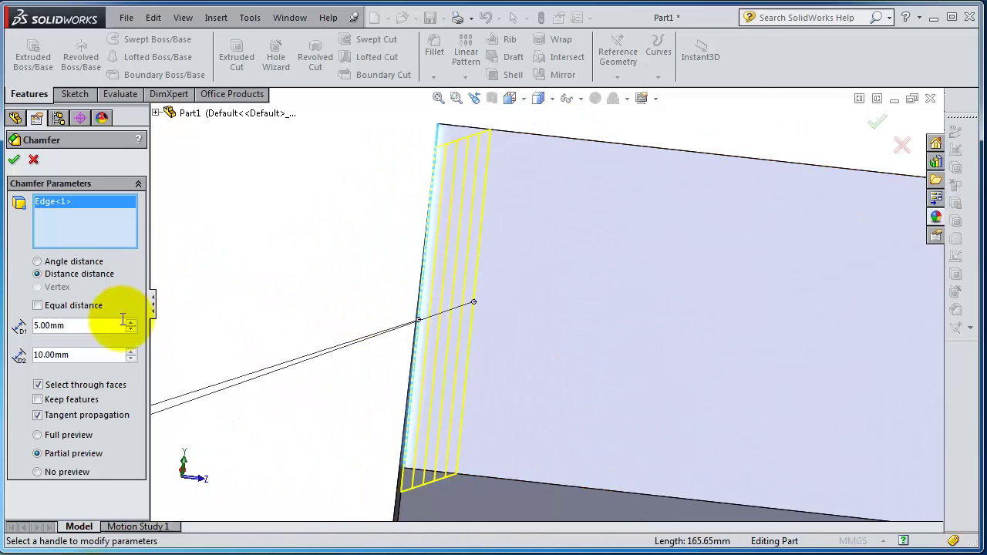
Set the second distance to 15 mm and accept Chamfer2
{"action": "left_click", "coordinate": [96, 354]}
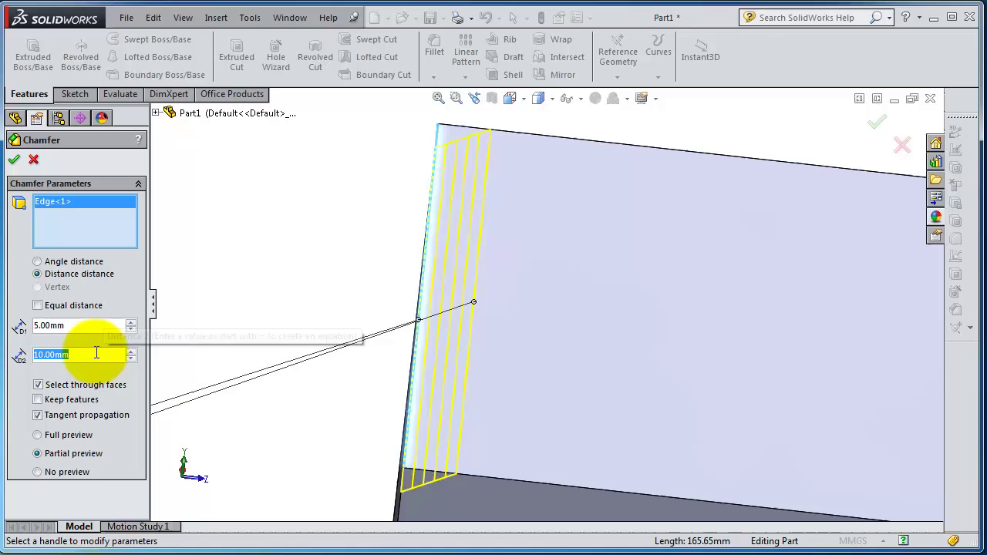
{"action": "type", "text": "15"}
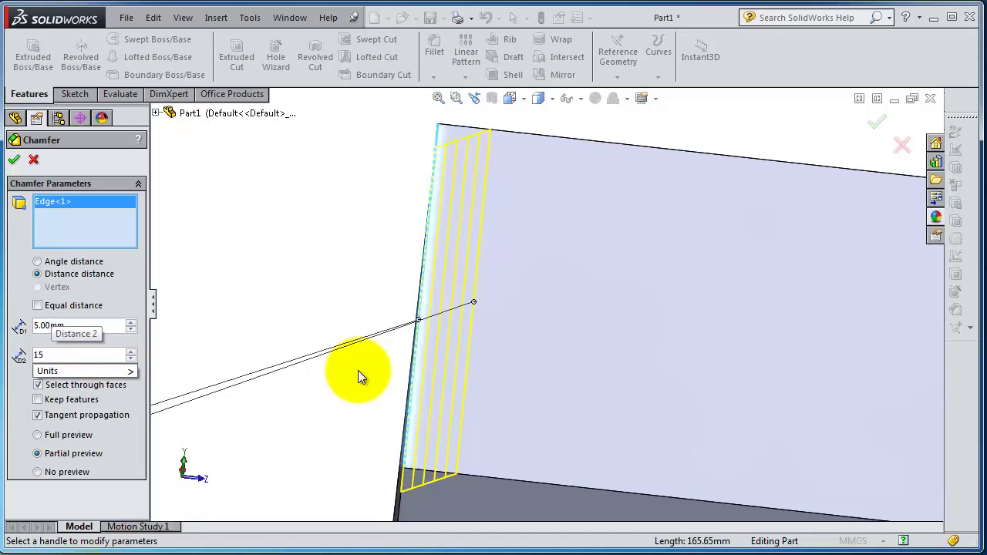
{"action": "key", "text": "Return"}
{"action": "middle_click_drag", "start_coordinate": [416, 336], "coordinate": [525, 334]}
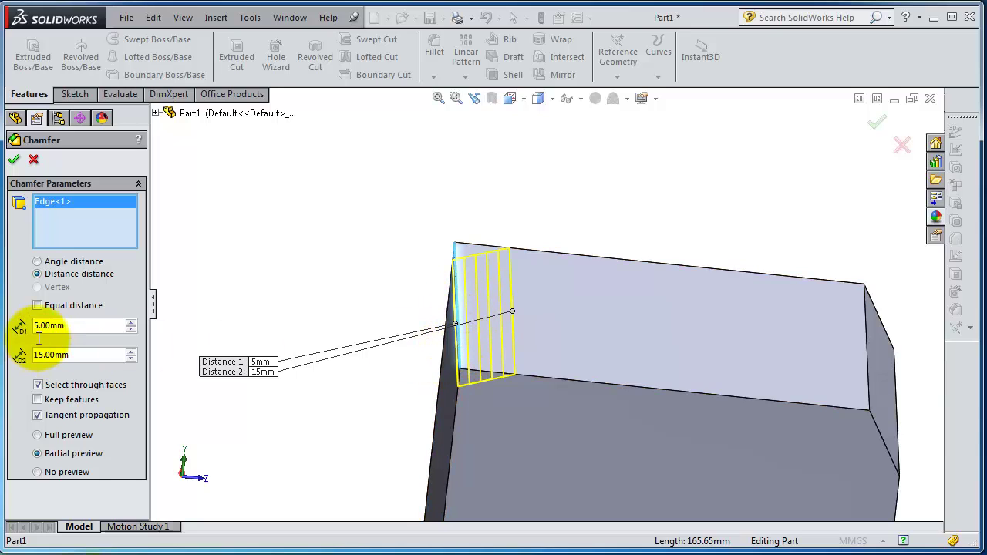
{"action": "left_click", "coordinate": [14, 160]}
{"action": "middle_click_drag", "start_coordinate": [617, 336], "coordinate": [665, 194]}
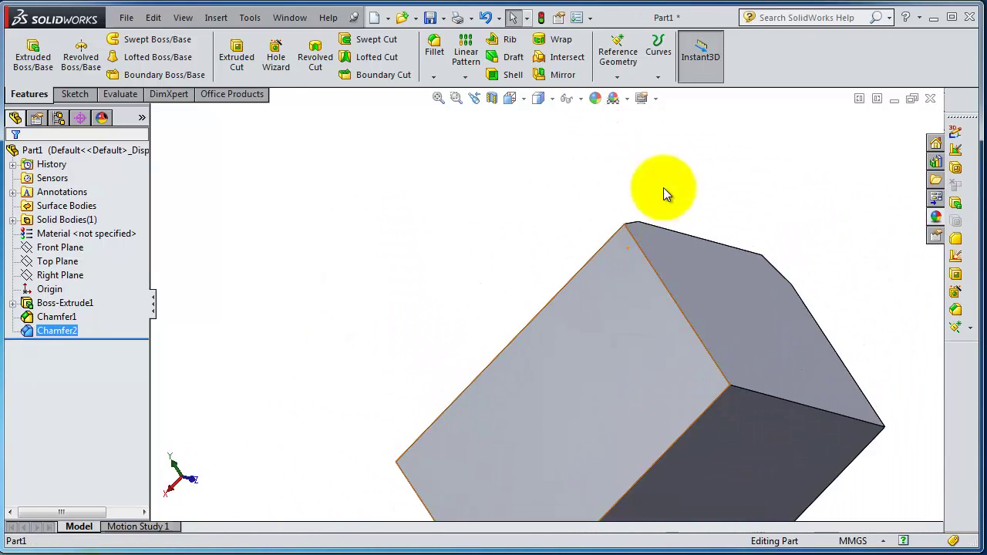
Start a vertex chamfer with distances of 5, 10 and 15 mm
{"action": "left_click", "coordinate": [439, 77]}
{"action": "left_click", "coordinate": [456, 106]}
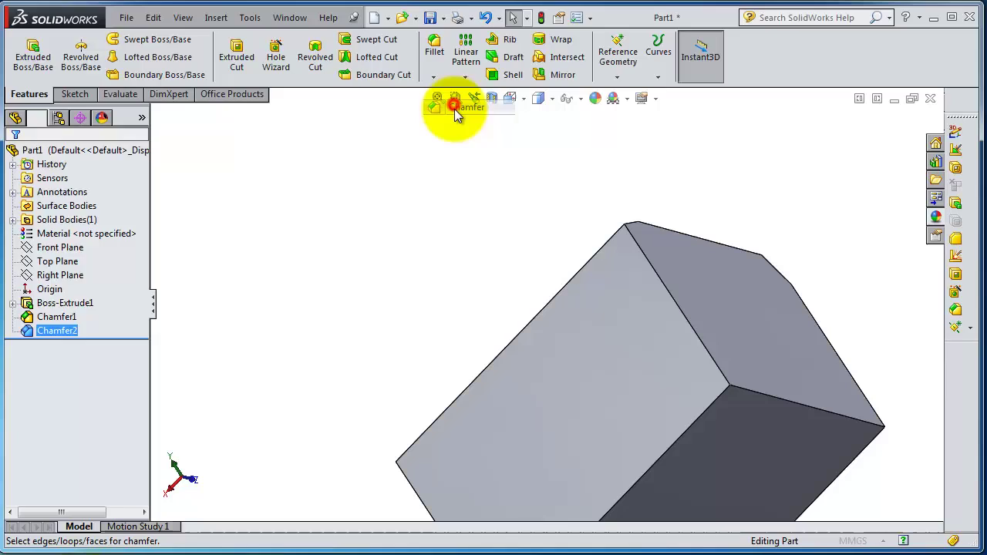
{"action": "left_click", "coordinate": [38, 287]}
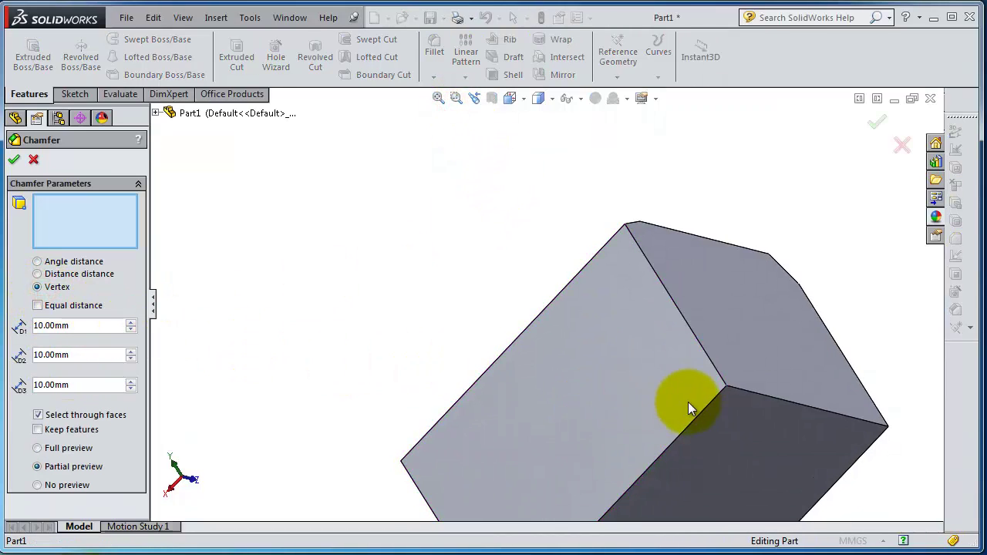
{"action": "scroll", "coordinate": [694, 397], "scroll_direction": "down", "scroll_amount": 1}
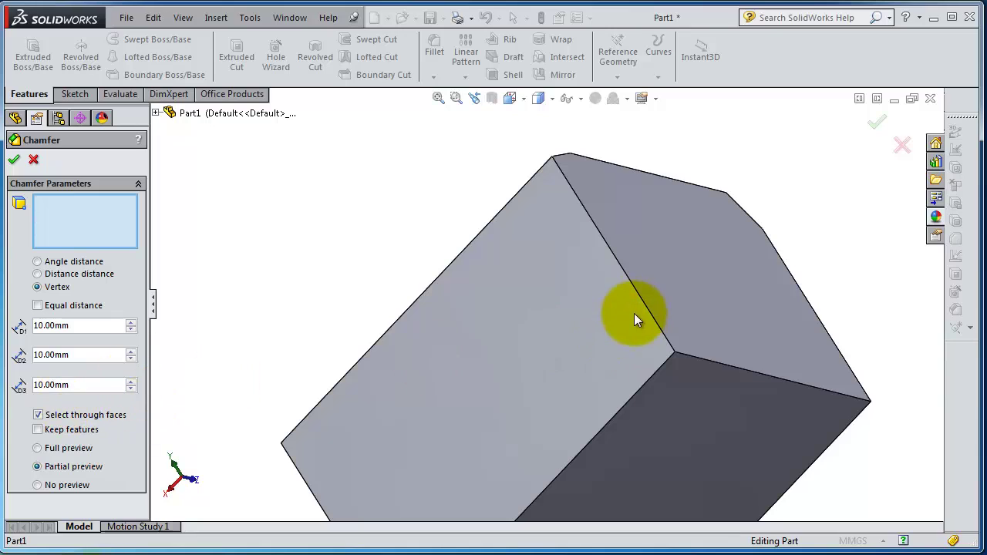
{"action": "double_click", "coordinate": [74, 326]}
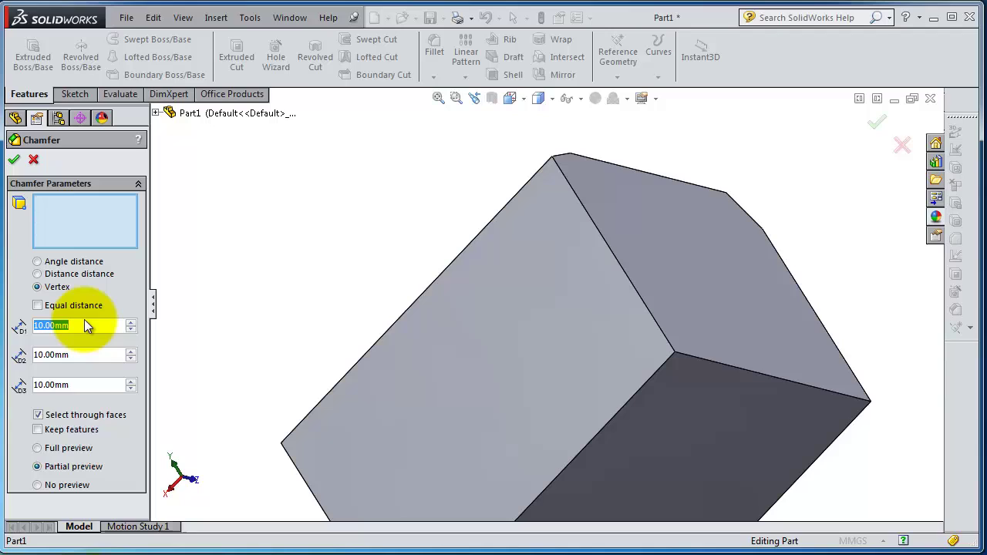
{"action": "type", "text": "5"}
{"action": "left_click", "coordinate": [66, 384]}
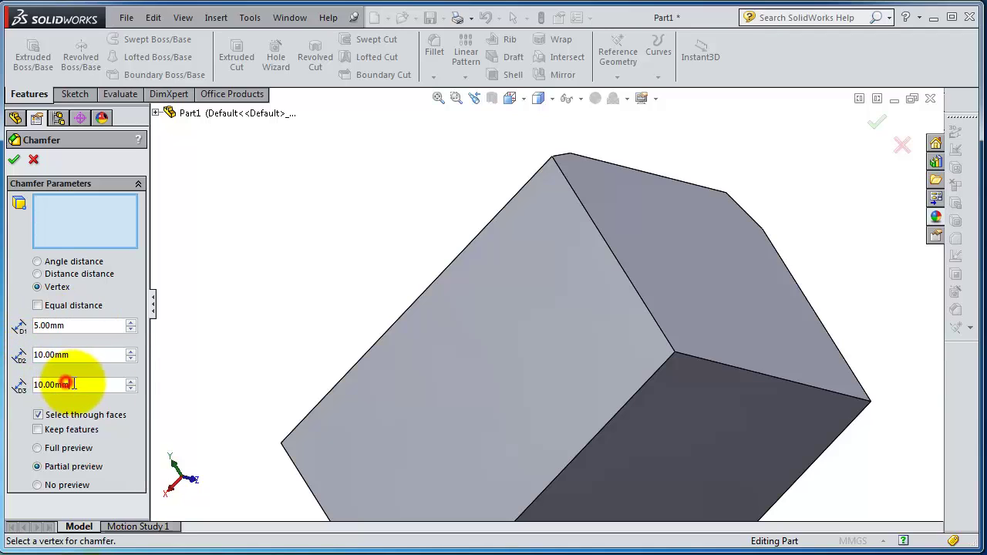
{"action": "double_click", "coordinate": [67, 384]}
{"action": "type", "text": "15"}
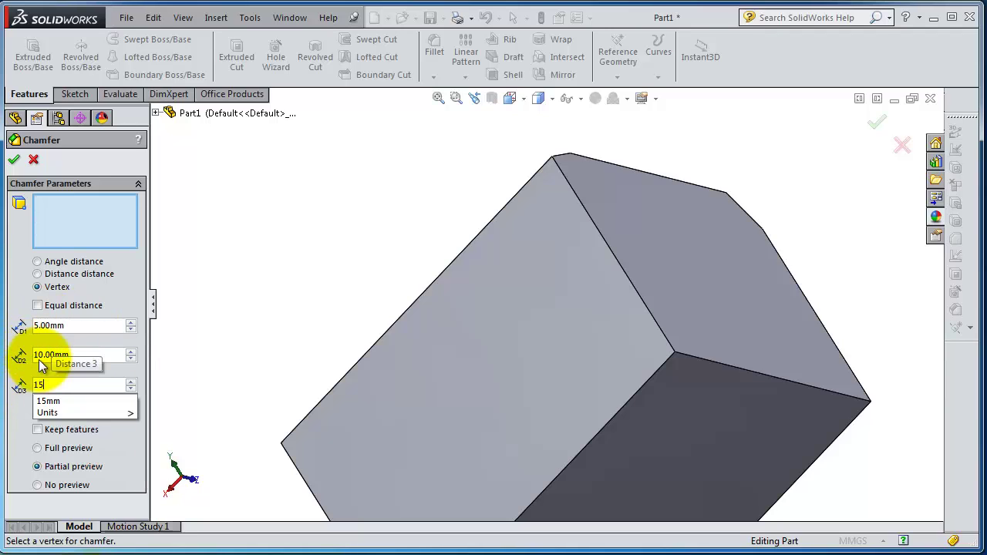
{"action": "left_click", "coordinate": [19, 409]}
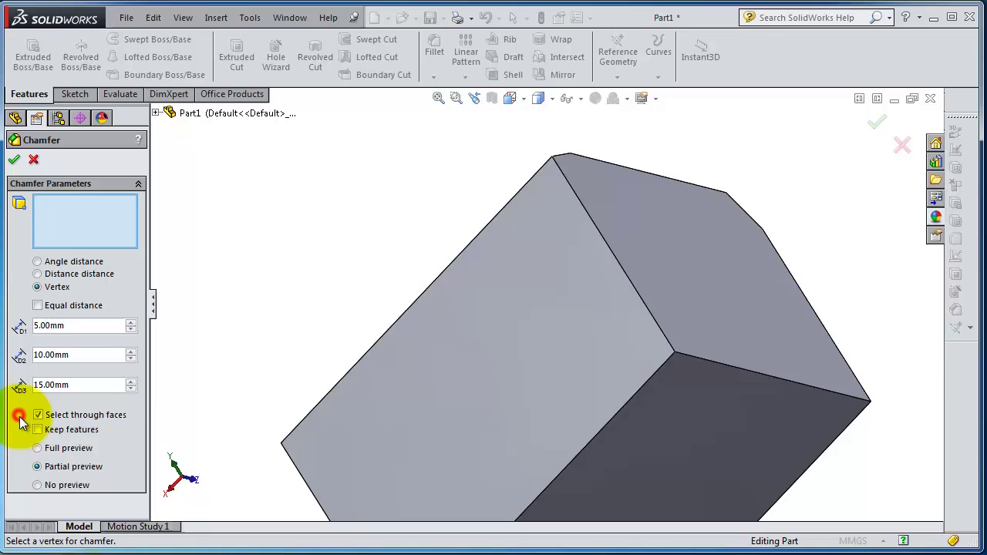
Pick the block's corner vertex and accept Chamfer3
{"action": "left_click", "coordinate": [676, 350]}
{"action": "scroll", "coordinate": [710, 361], "scroll_direction": "down", "scroll_amount": 4}
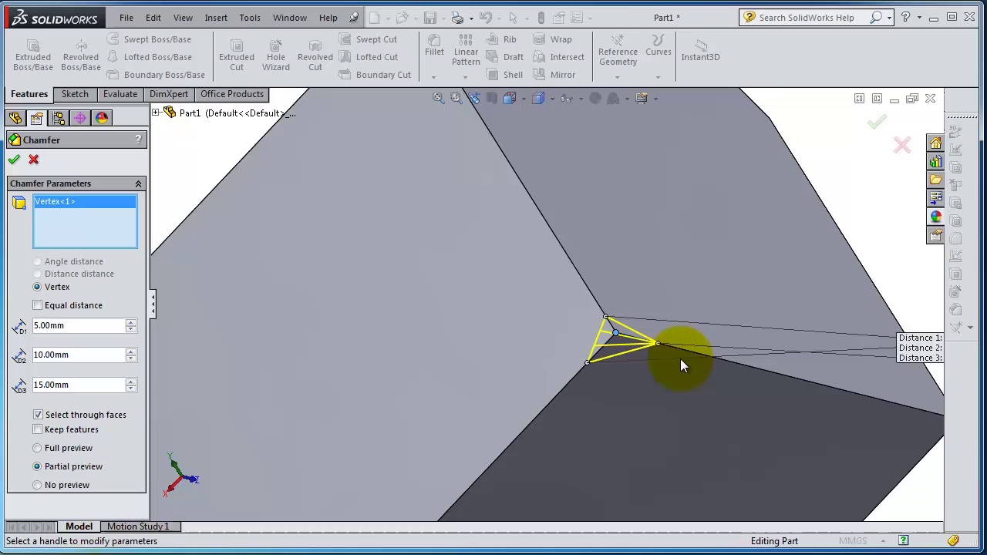
{"action": "scroll", "coordinate": [671, 353], "scroll_direction": "down", "scroll_amount": 3}
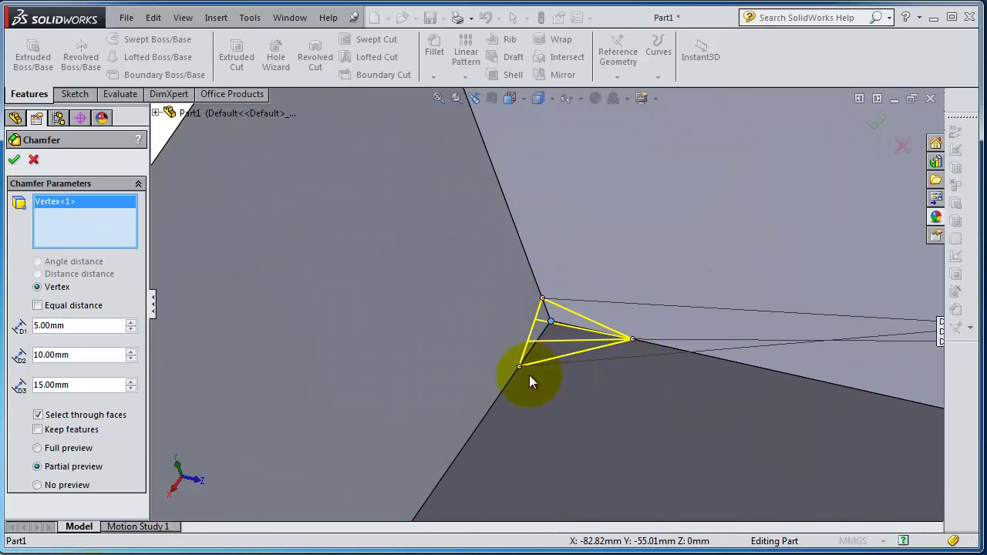
{"action": "scroll", "coordinate": [613, 363], "scroll_direction": "up", "scroll_amount": 3}
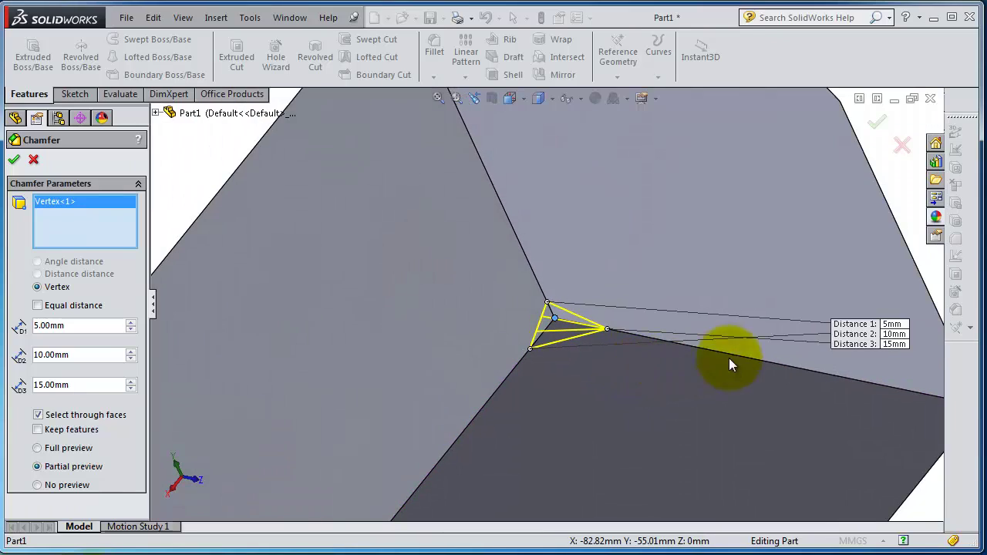
{"action": "left_click", "coordinate": [14, 160]}
Orbit the block to a shaded isometric view and start a fourth chamfer
{"action": "scroll", "coordinate": [617, 399], "scroll_direction": "down", "scroll_amount": 5}
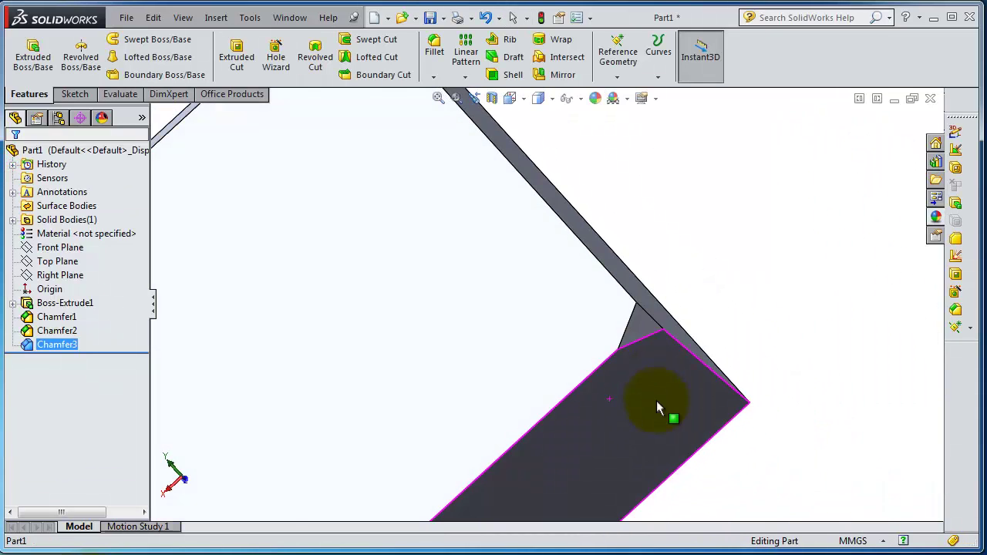
{"action": "scroll", "coordinate": [657, 401], "scroll_direction": "up", "scroll_amount": 5}
{"action": "scroll", "coordinate": [520, 234], "scroll_direction": "up", "scroll_amount": 2}
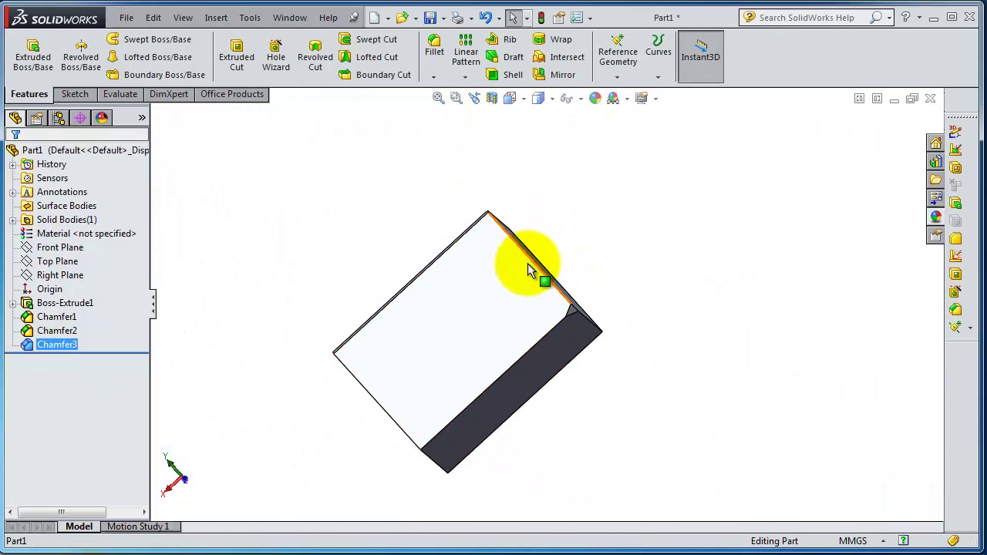
{"action": "mouse_move", "coordinate": [530, 270]}
{"action": "middle_mouse_down"}
{"action": "mouse_move", "coordinate": [546, 286]}
{"action": "mouse_move", "coordinate": [577, 224]}
{"action": "mouse_move", "coordinate": [531, 210]}
{"action": "middle_mouse_up"}
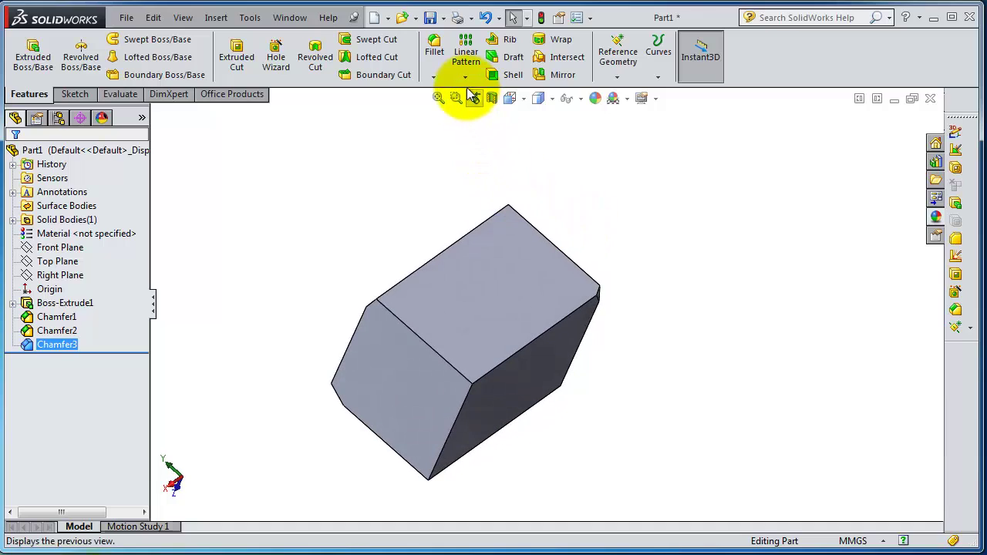
{"action": "left_click", "coordinate": [433, 77]}
{"action": "left_click", "coordinate": [455, 105]}
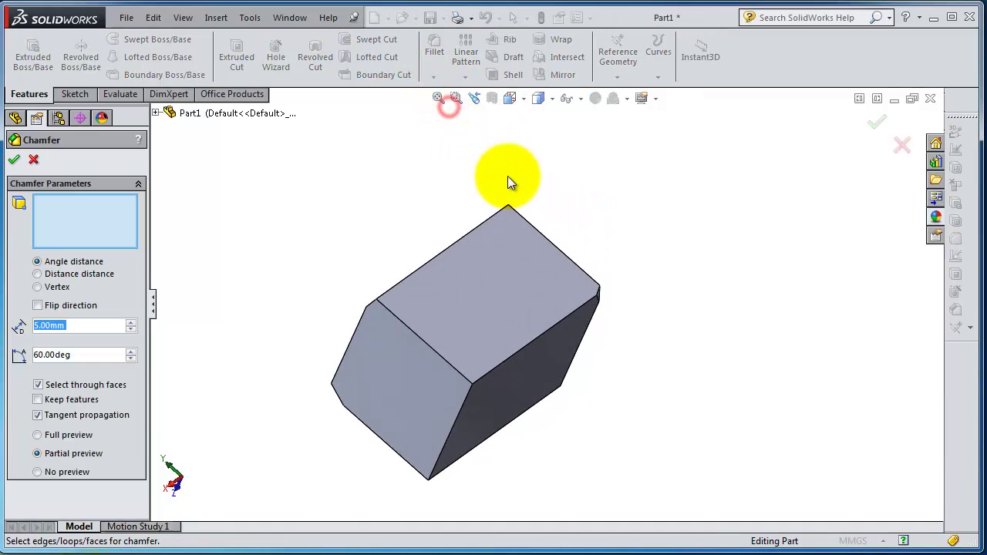
Switch the chamfer to distance-distance with both distances at 5 mm
{"action": "left_click", "coordinate": [72, 275]}
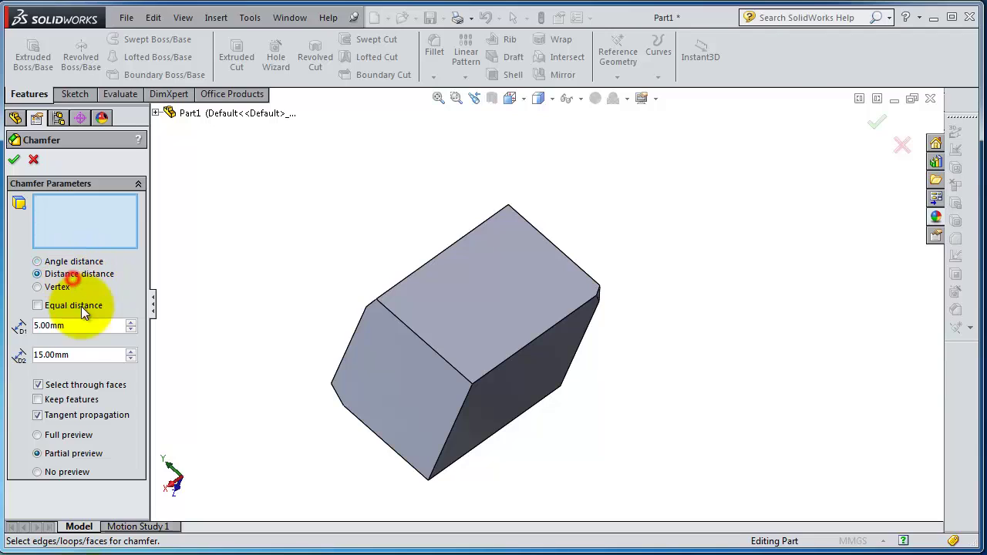
{"action": "left_click", "coordinate": [84, 354]}
{"action": "type", "text": "5"}
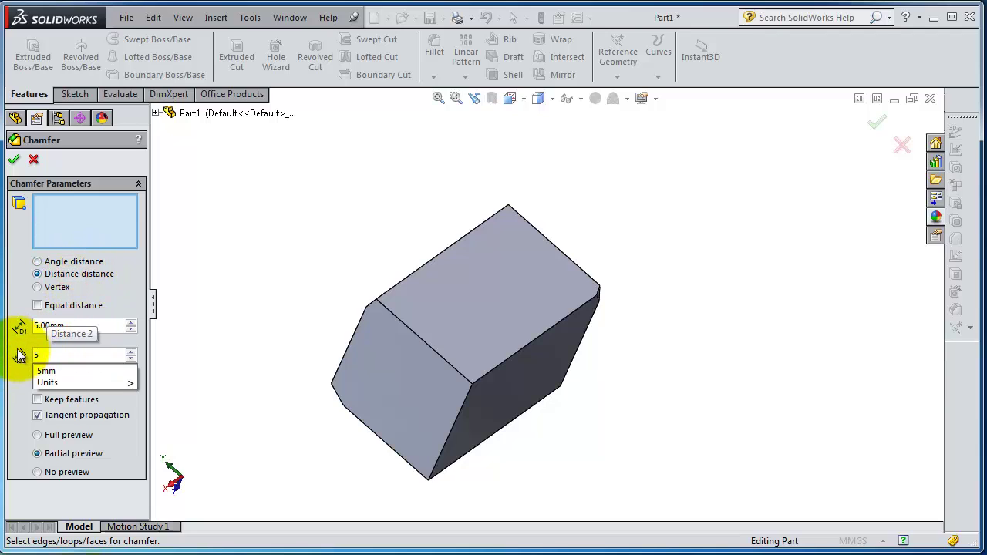
{"action": "left_click", "coordinate": [17, 345]}
Select the block's top face and a side face for the chamfer
{"action": "left_click", "coordinate": [520, 312]}
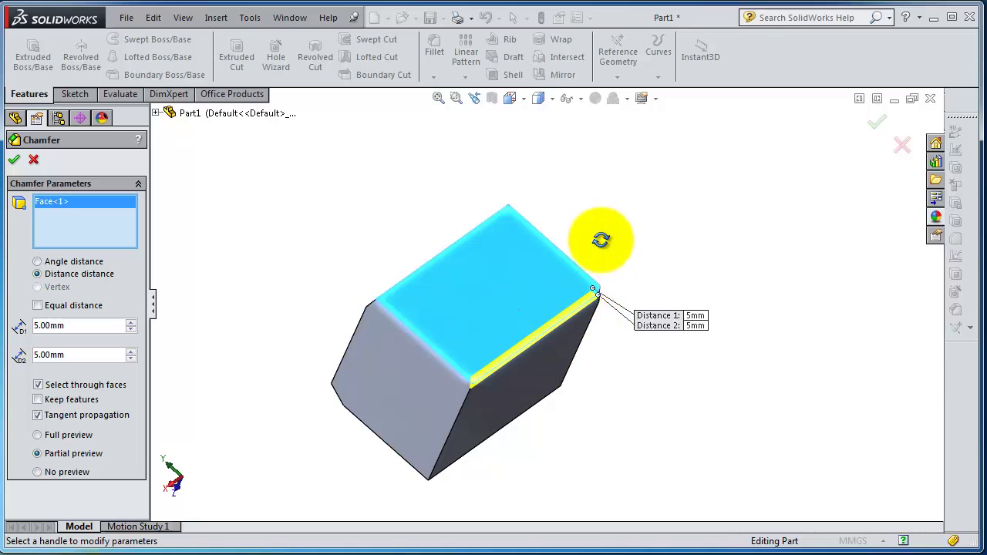
{"action": "middle_click_drag", "start_coordinate": [601, 239], "coordinate": [466, 321]}
{"action": "left_click", "coordinate": [462, 306]}
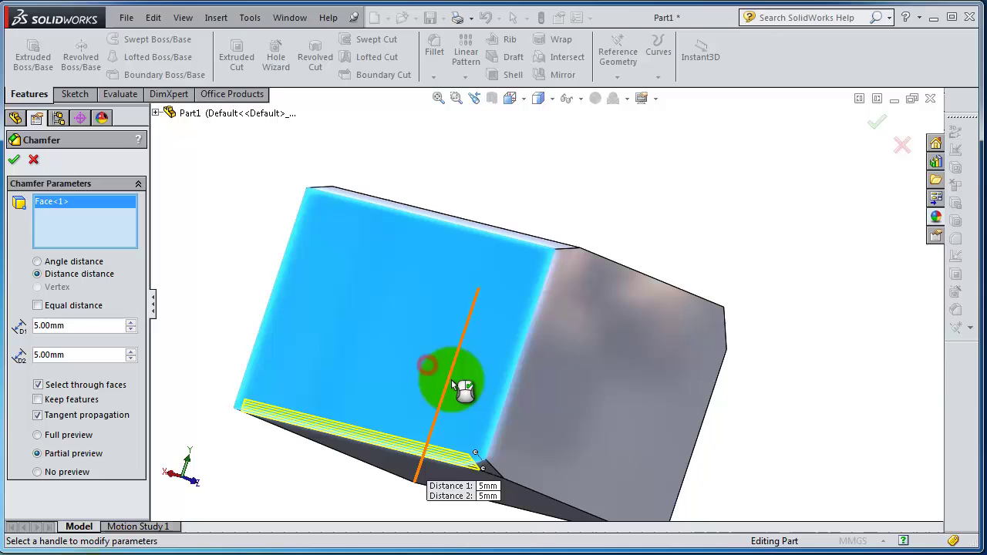
{"action": "left_click", "coordinate": [567, 355]}
{"action": "middle_click_drag", "start_coordinate": [609, 363], "coordinate": [629, 187]}
{"action": "scroll", "coordinate": [540, 301], "scroll_direction": "up", "scroll_amount": 1}
{"action": "scroll", "coordinate": [434, 414], "scroll_direction": "down", "scroll_amount": 3}
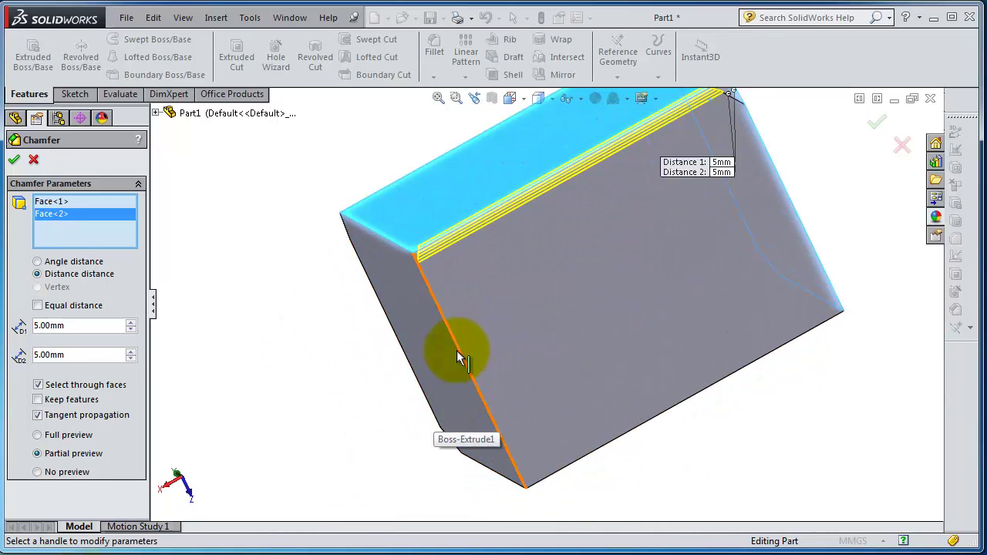
Add the vertical edge instead of the slanted one and accept Chamfer4
{"action": "left_click", "coordinate": [457, 353]}
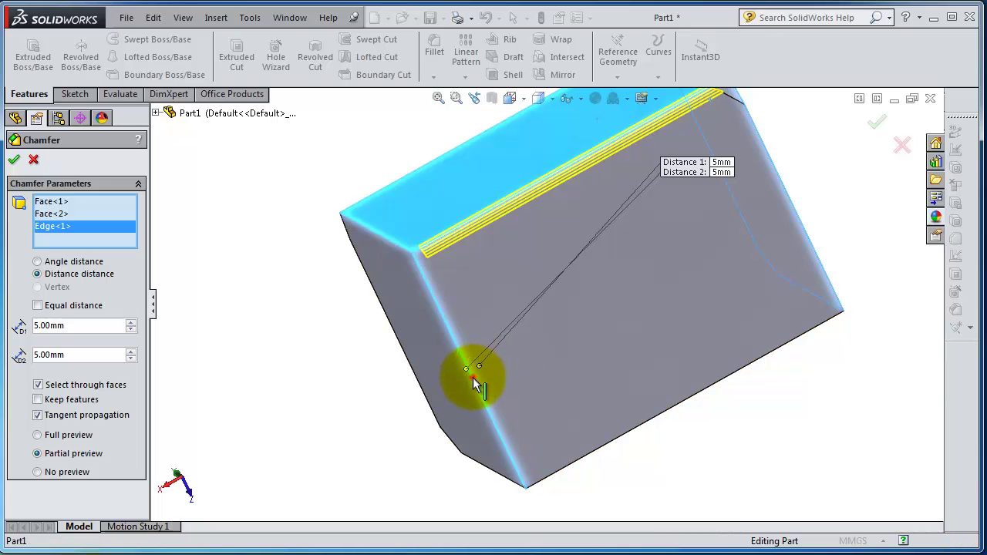
{"action": "left_click", "coordinate": [475, 383]}
{"action": "middle_click_drag", "start_coordinate": [551, 363], "coordinate": [624, 293]}
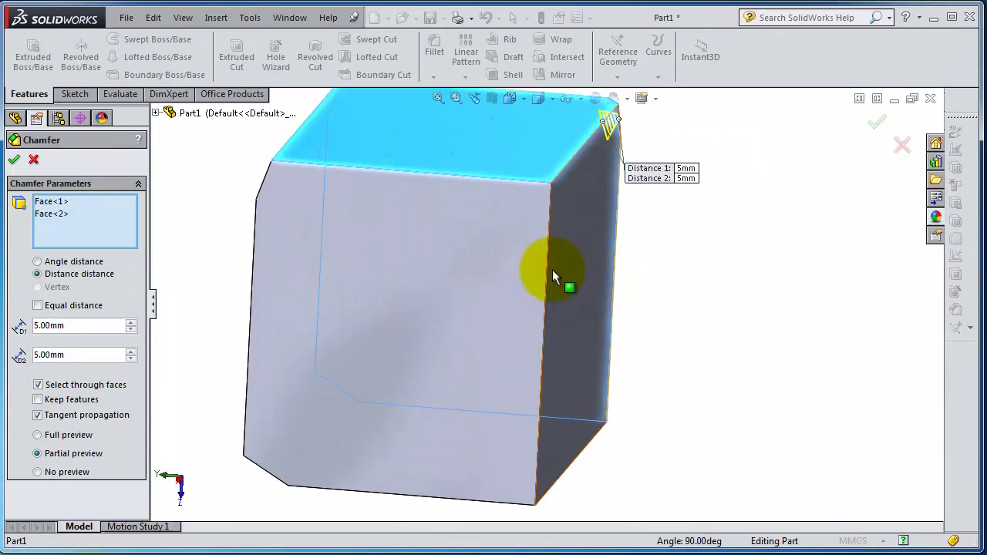
{"action": "left_click", "coordinate": [547, 316]}
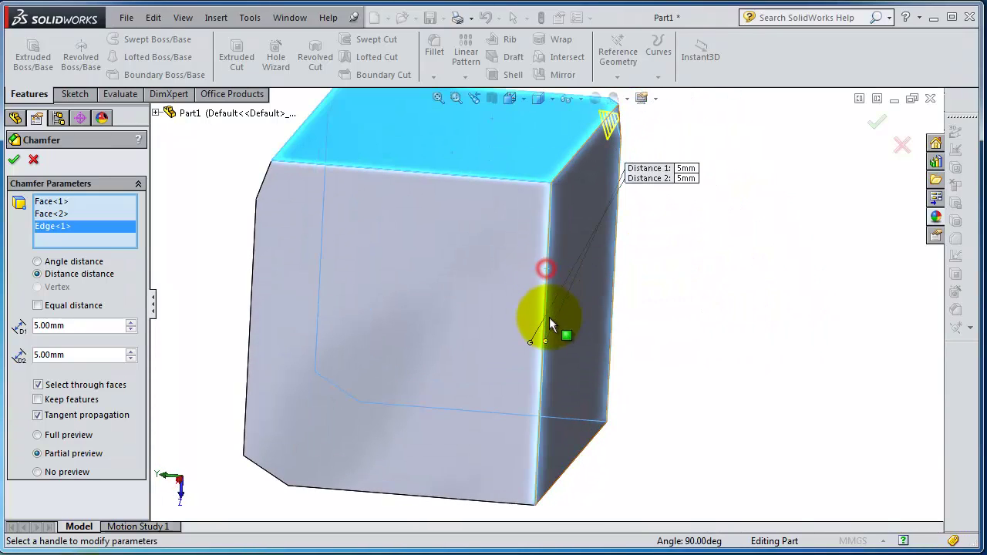
{"action": "left_click", "coordinate": [14, 156]}
{"action": "middle_click_drag", "start_coordinate": [335, 227], "coordinate": [398, 131]}
{"action": "scroll", "coordinate": [539, 246], "scroll_direction": "down", "scroll_amount": 3}
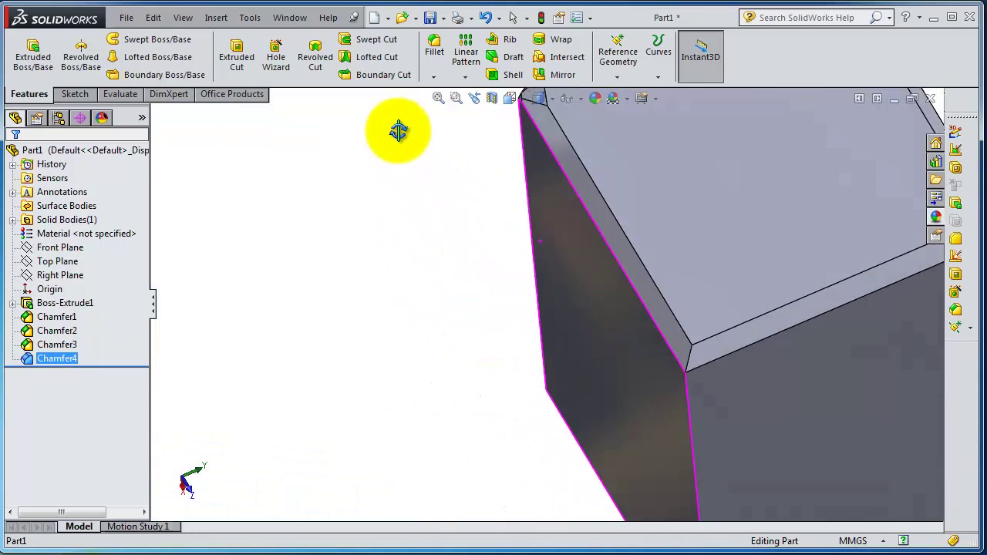
{"action": "scroll", "coordinate": [562, 293], "scroll_direction": "up", "scroll_amount": 5}
{"action": "middle_click_drag", "start_coordinate": [562, 293], "coordinate": [668, 192]}
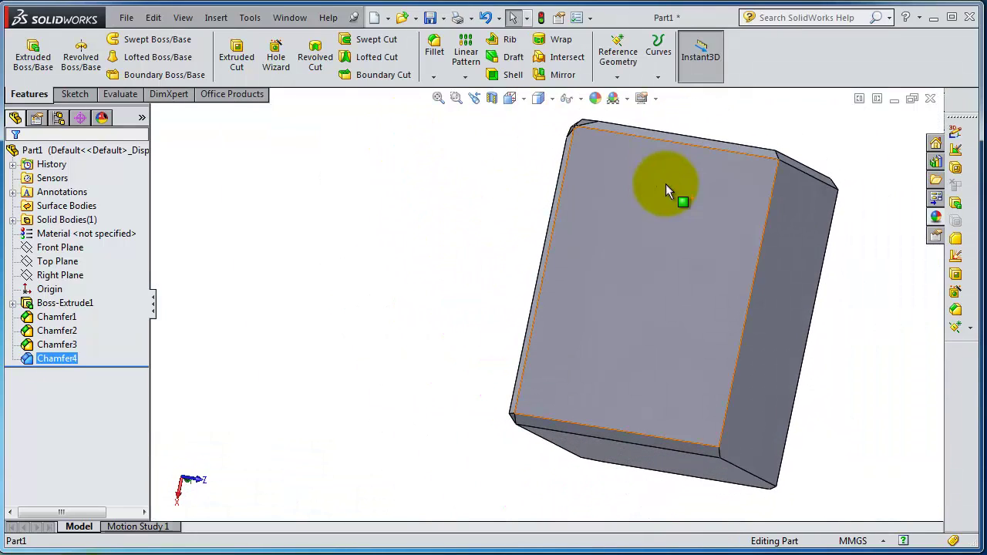
Apply a 5 mm, 60° angle-distance chamfer to the large face, then remove the failing Face<1>
{"action": "left_click", "coordinate": [433, 77]}
{"action": "left_click", "coordinate": [452, 107]}
{"action": "left_click", "coordinate": [675, 273]}
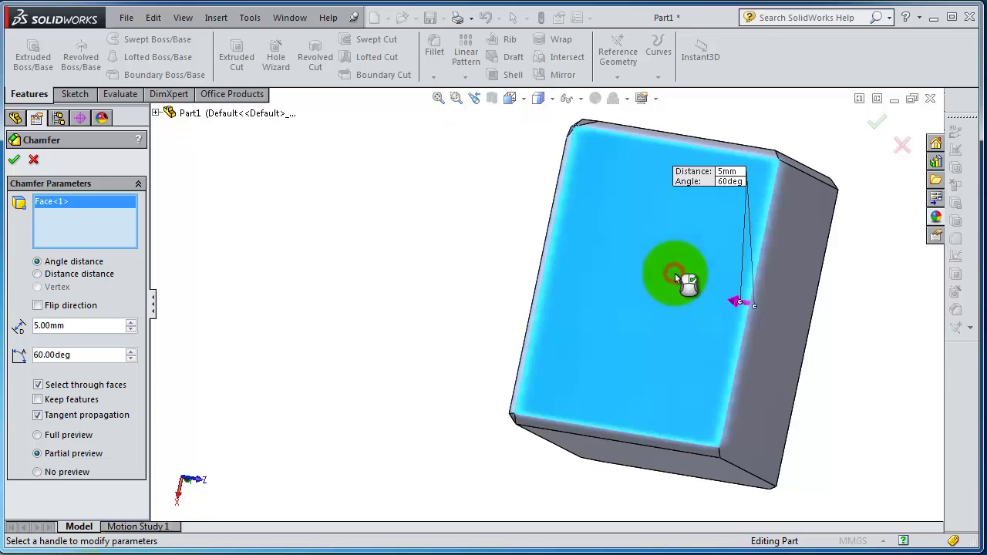
{"action": "middle_click_drag", "start_coordinate": [675, 273], "coordinate": [478, 287]}
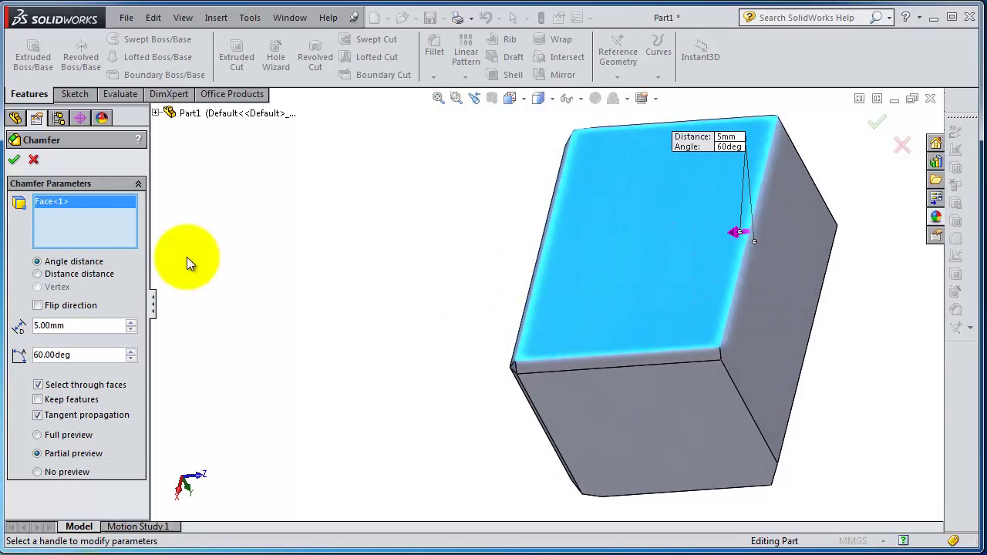
{"action": "left_click", "coordinate": [14, 160]}
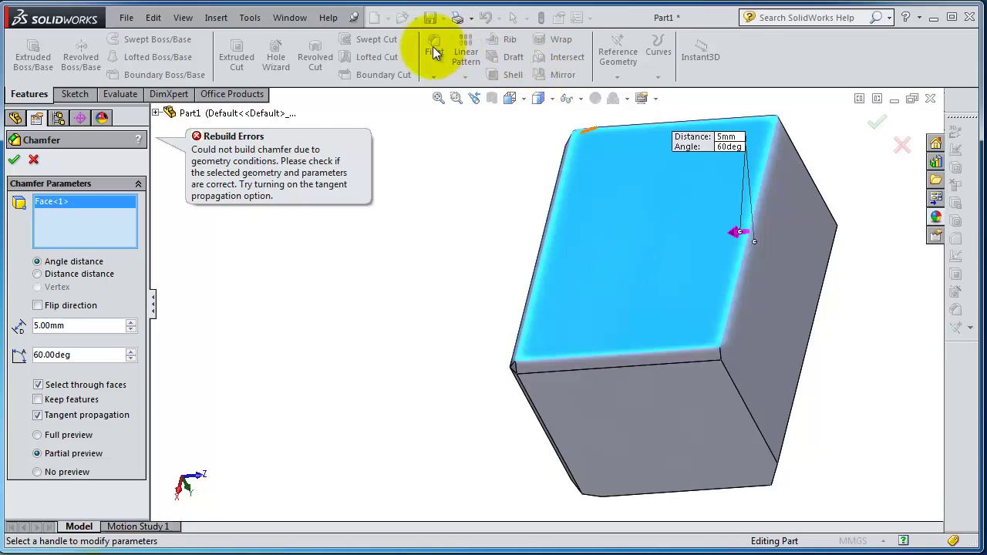
{"action": "right_click", "coordinate": [93, 202]}
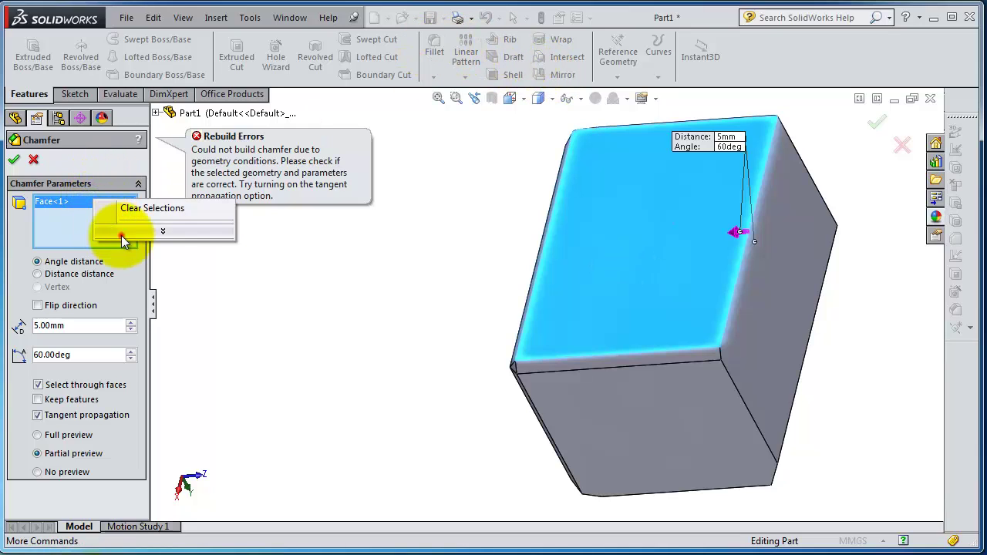